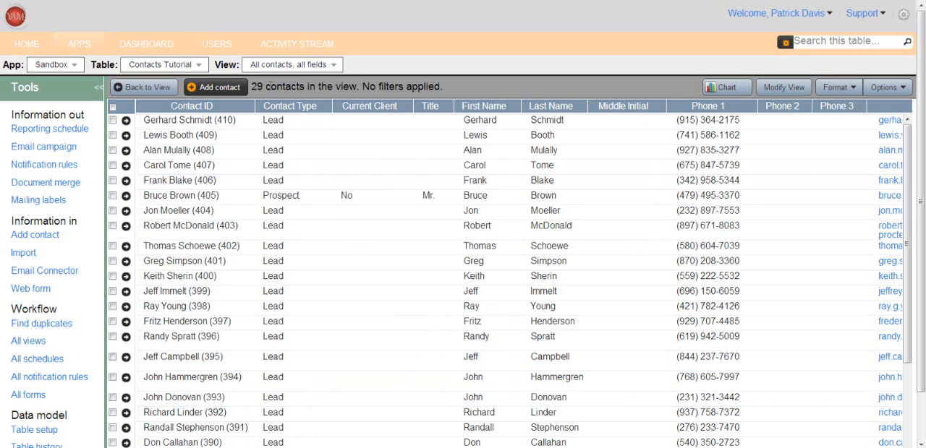
Show the My Prospects view of the Contacts Tutorial table, followed by the My Clients view.
click(334, 66)
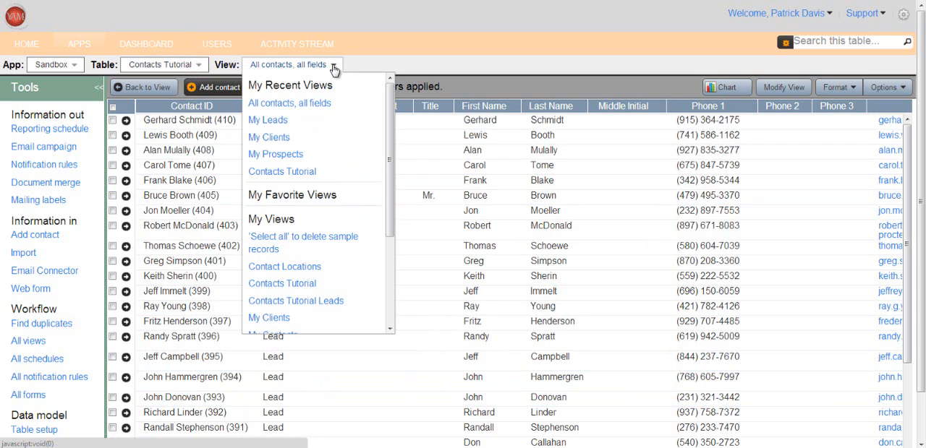
click(288, 154)
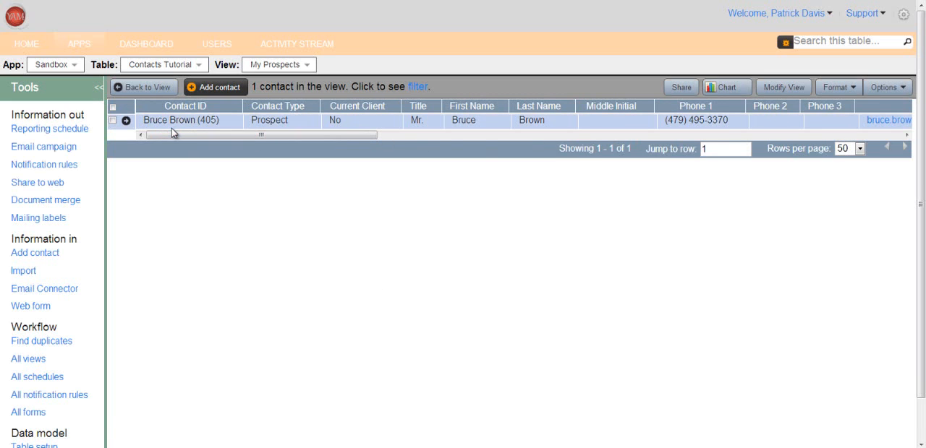
click(304, 65)
click(285, 154)
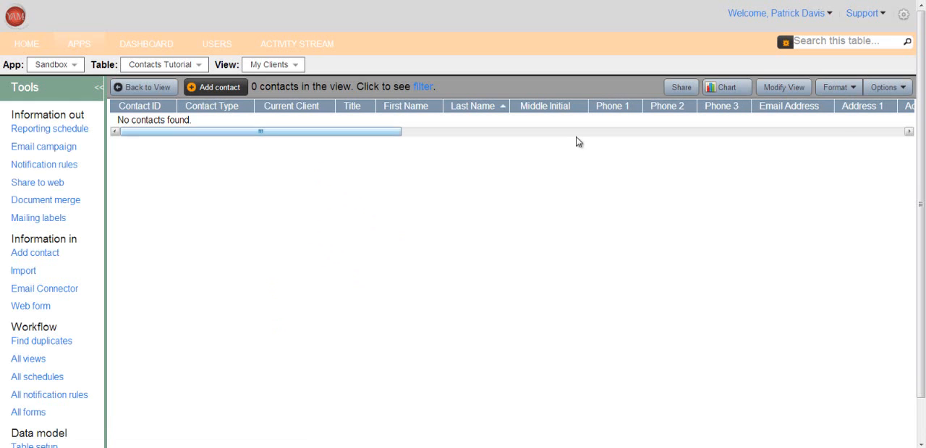
Return to the My Prospects view and open the record of the prospect listed there.
click(295, 66)
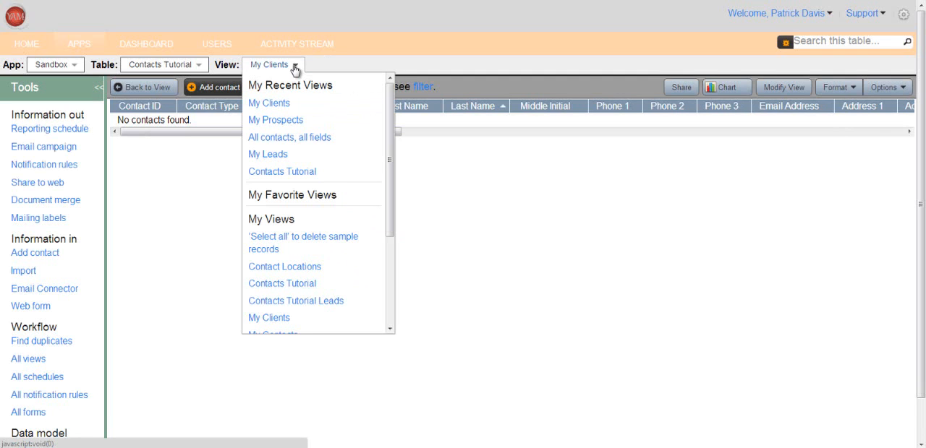
click(284, 123)
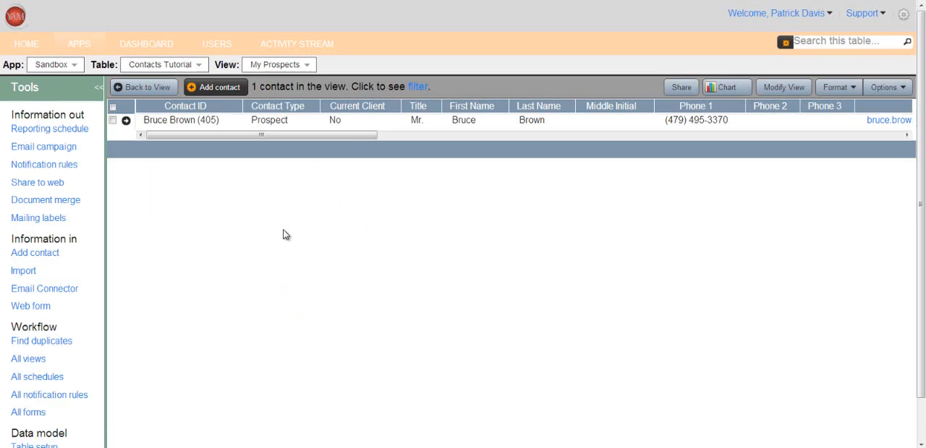
click(126, 121)
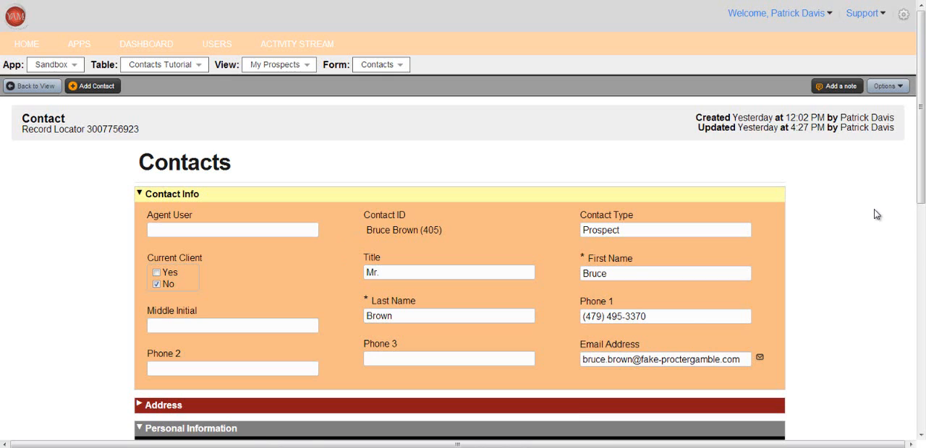
Set the record's Contact Type to Client.
scroll(875, 214, down, 3)
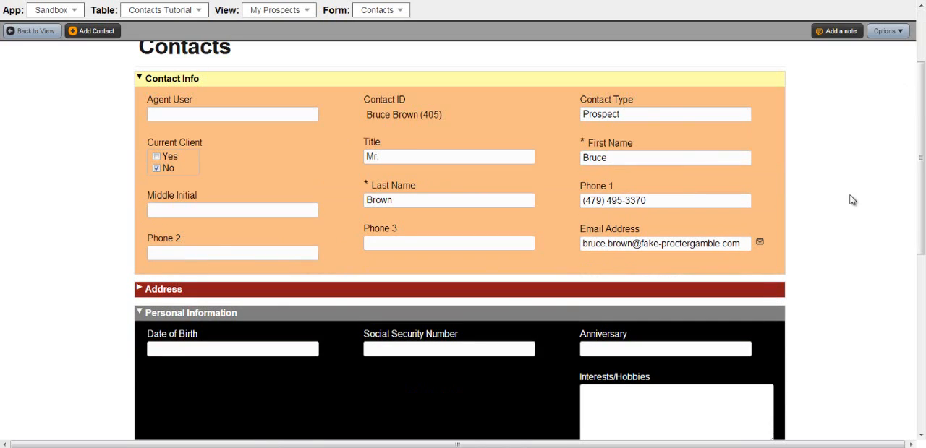
click(742, 120)
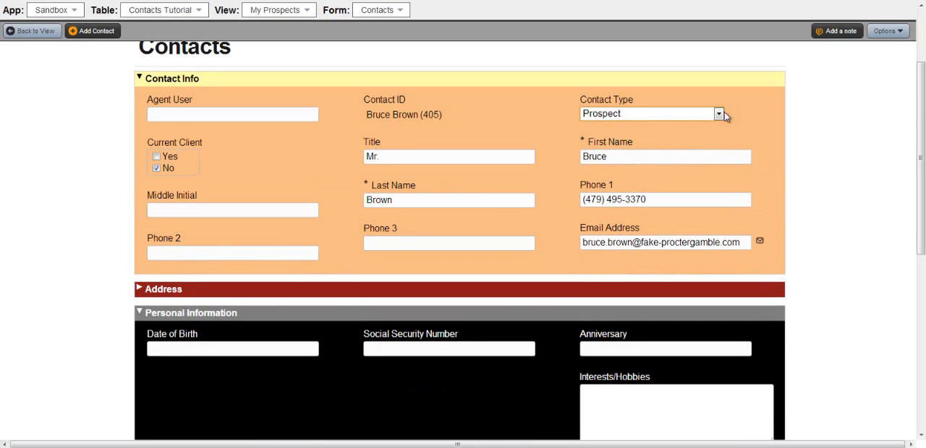
click(718, 114)
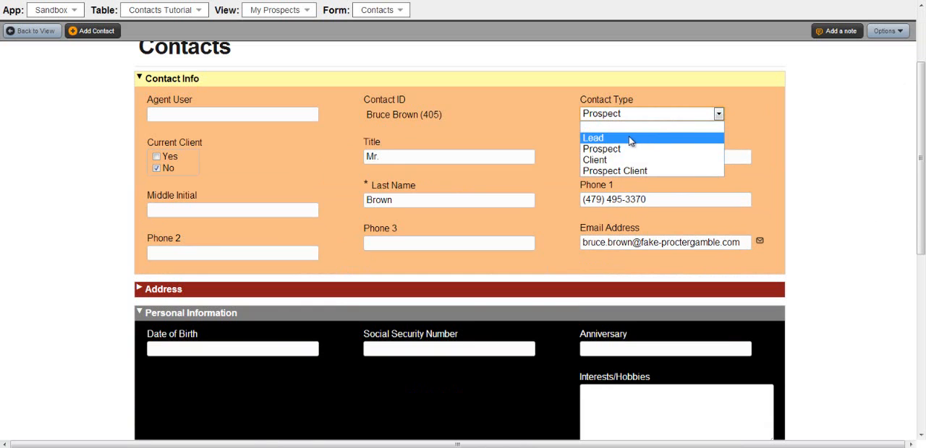
click(609, 160)
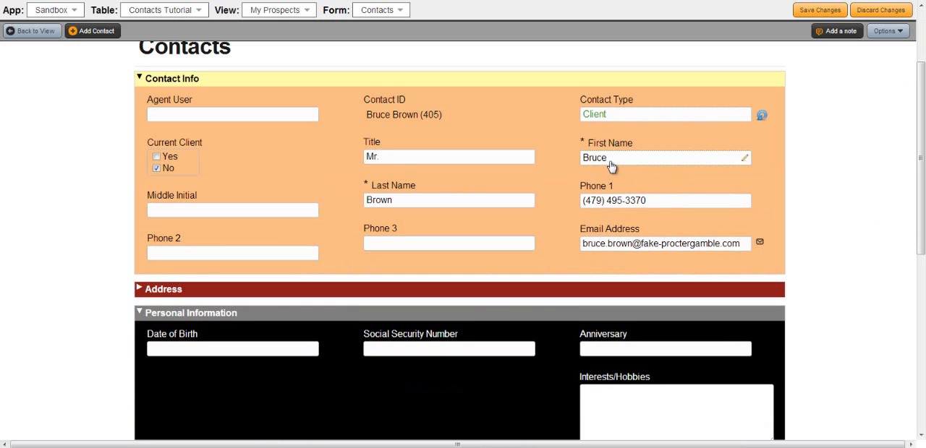
Enter the contact's middle initial and fill in the Phone 2 field with a second phone number.
click(165, 212)
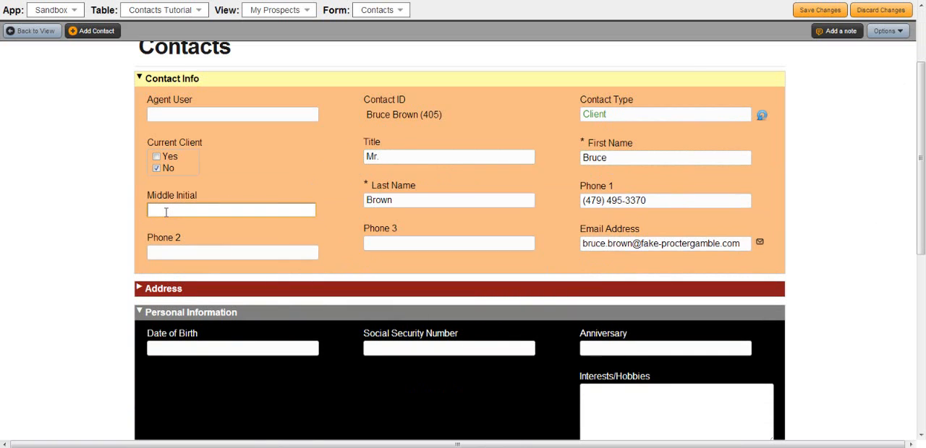
text(D)
click(199, 250)
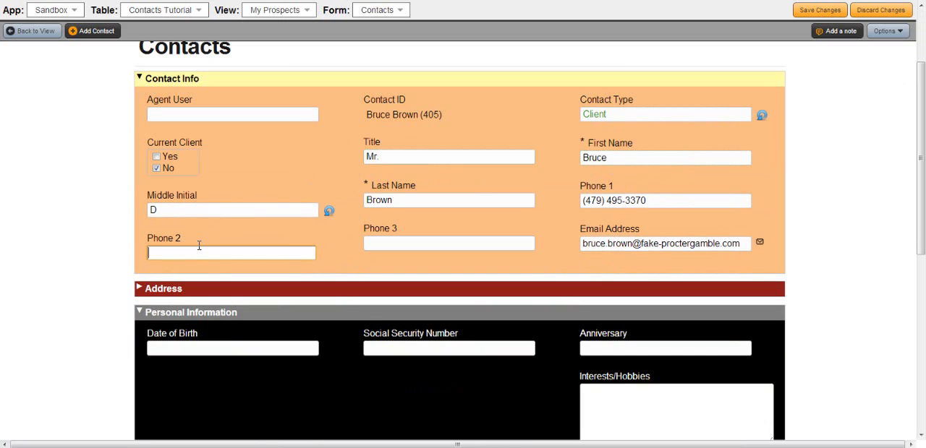
Expand the Address section of the contact record and open the empty County field for editing.
scroll(605, 252, down, 2)
scroll(774, 152, up, 1)
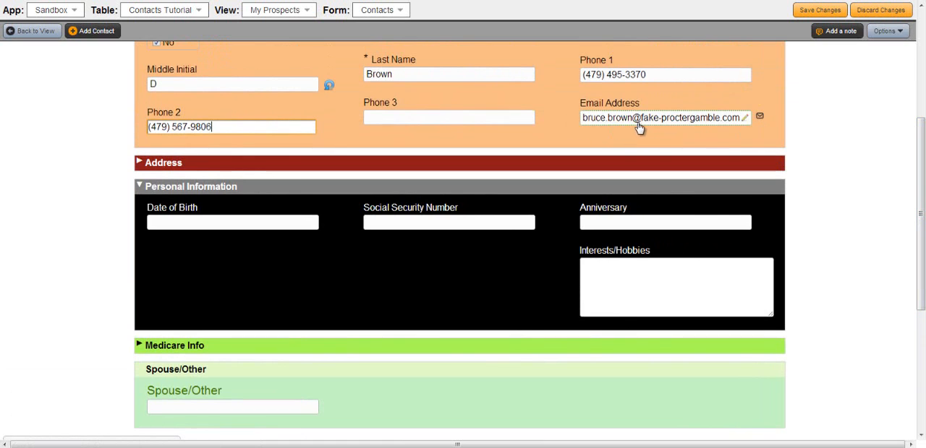
mouse_move(920, 156)
mouse_down()
mouse_move(920, 191)
mouse_move(921, 161)
mouse_up()
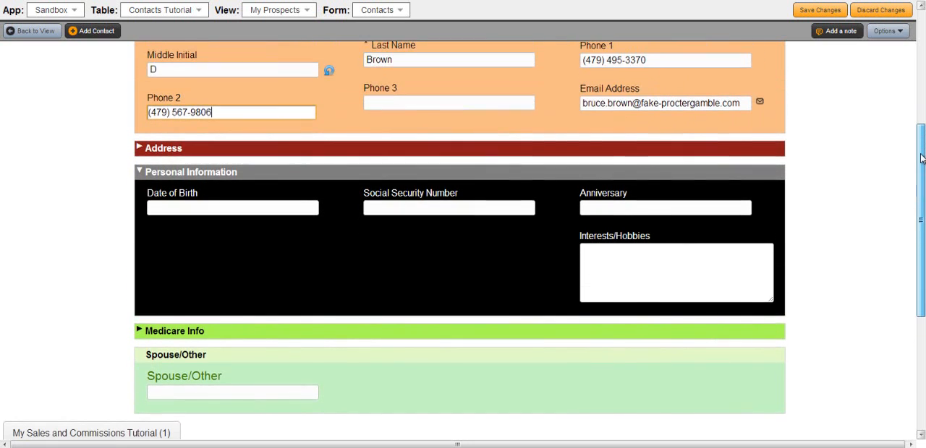
click(140, 150)
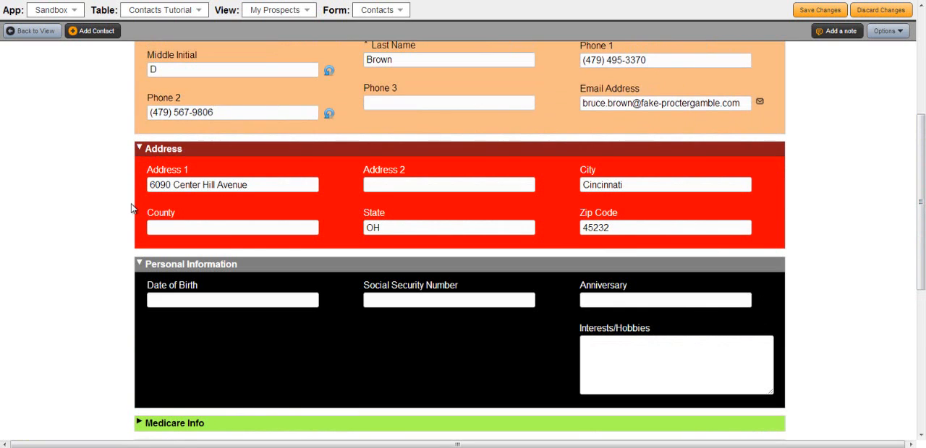
click(187, 229)
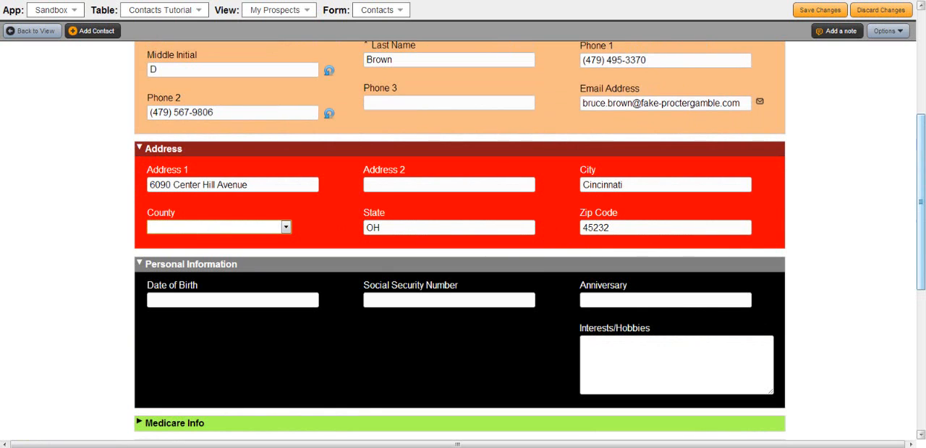
Try to set the contact's date of birth by choosing month, day and year from the separate lists.
scroll(899, 192, down, 3)
scroll(899, 193, up, 2)
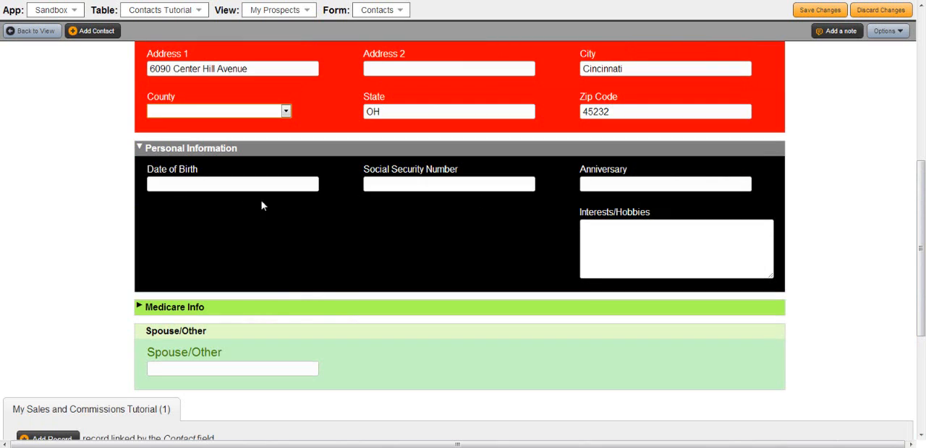
click(178, 184)
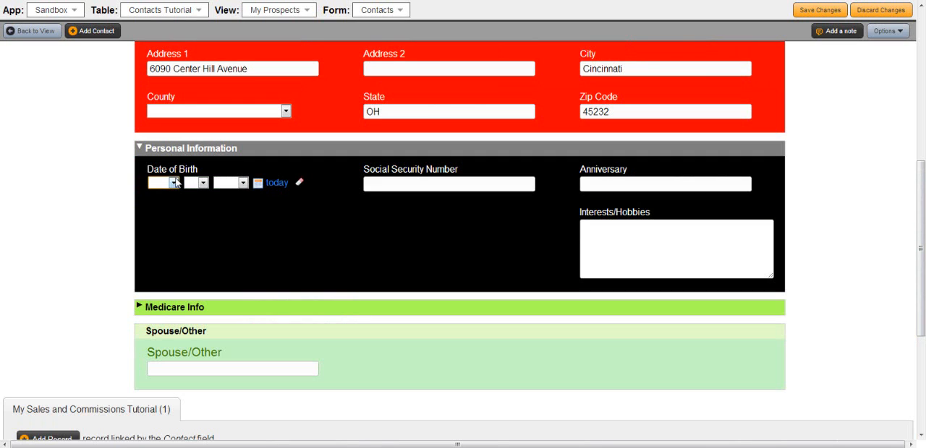
click(173, 183)
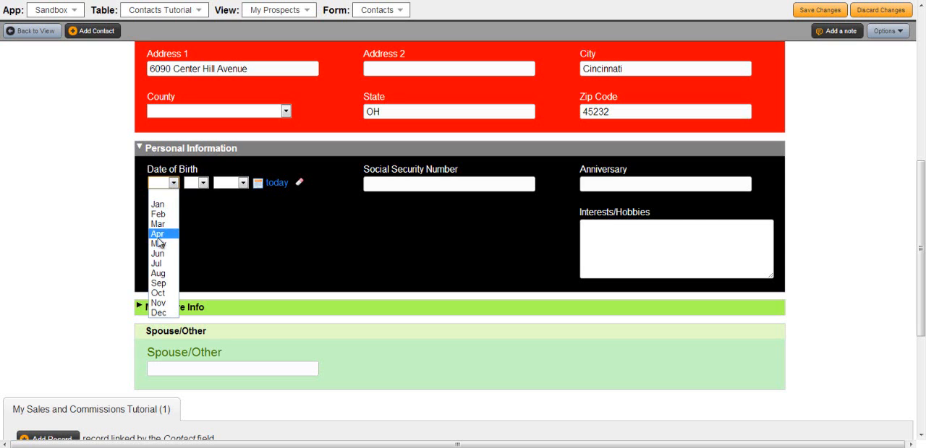
click(160, 243)
click(202, 183)
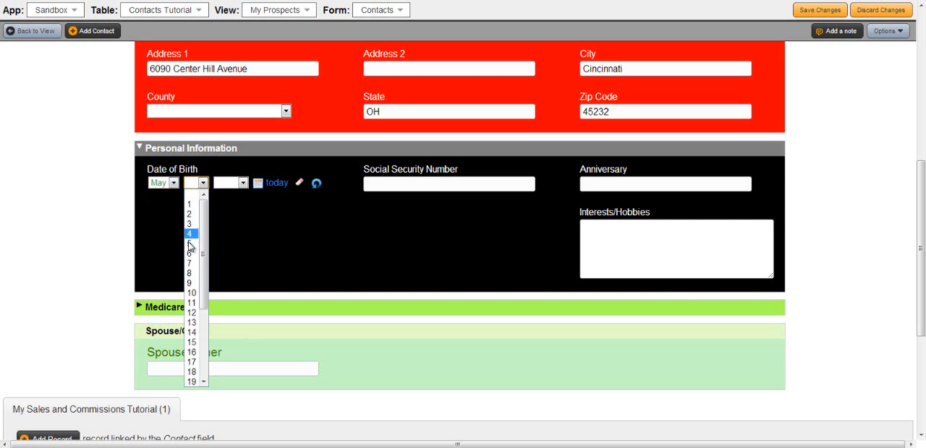
click(189, 272)
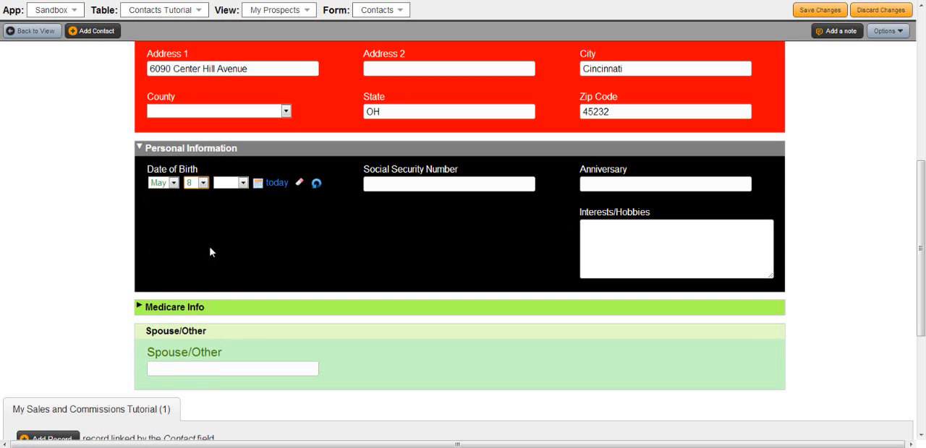
click(244, 183)
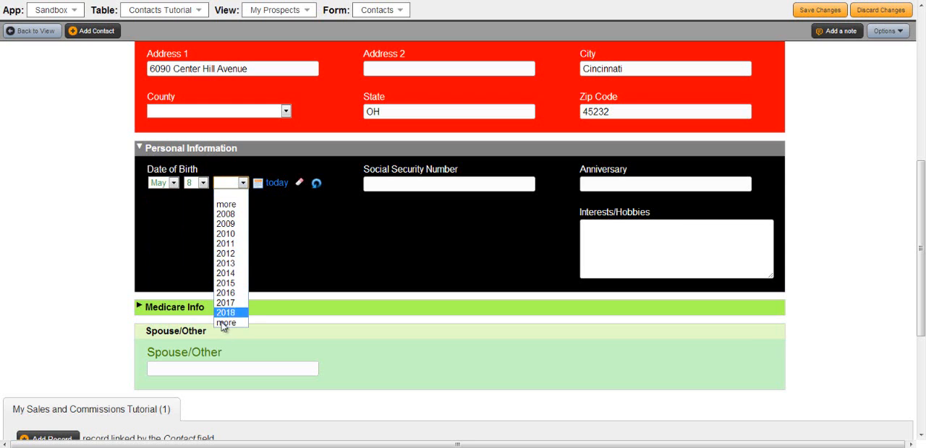
click(223, 207)
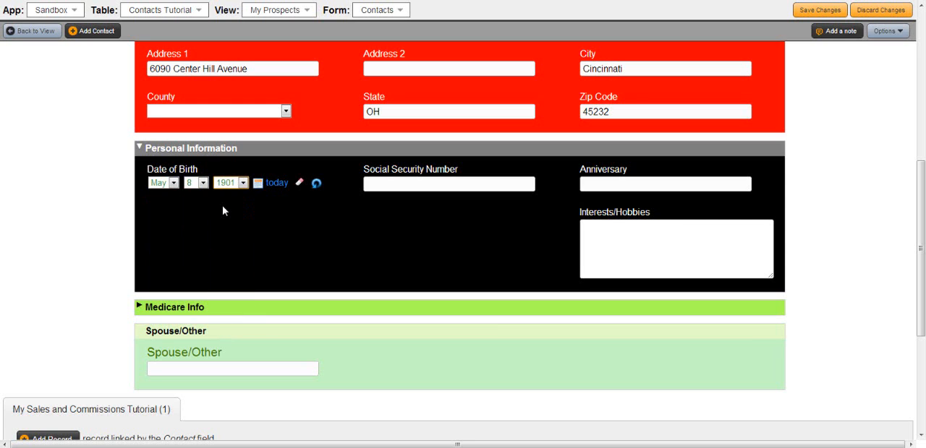
click(243, 183)
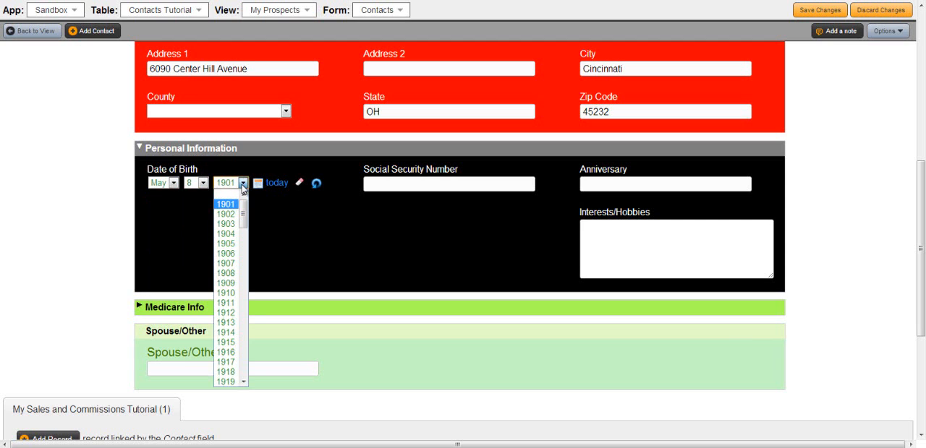
drag(243, 214, 239, 302)
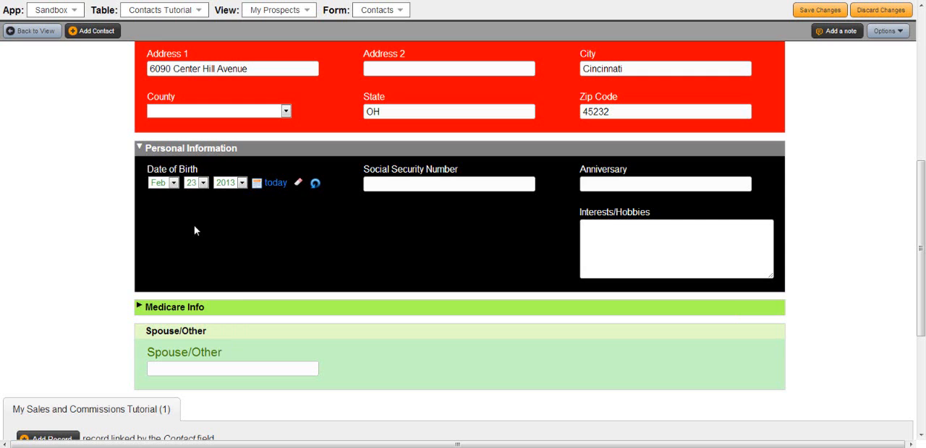
Open the calendar for the Date of Birth field and set it to the contact's birth year.
click(256, 186)
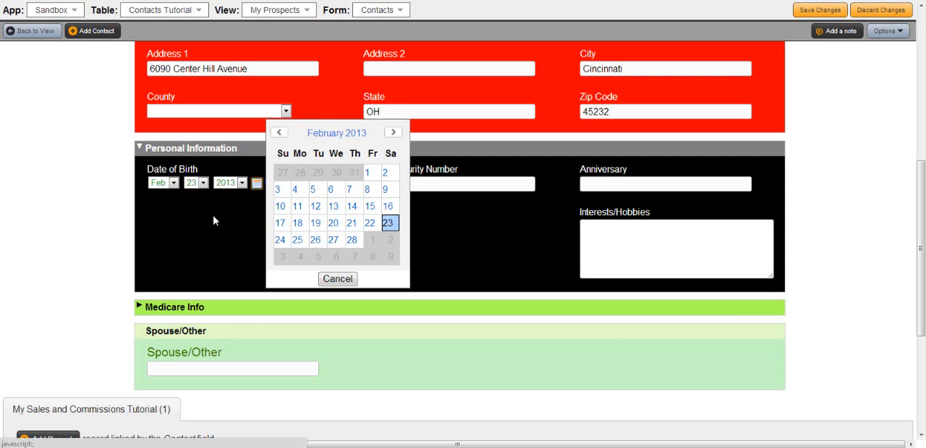
click(336, 135)
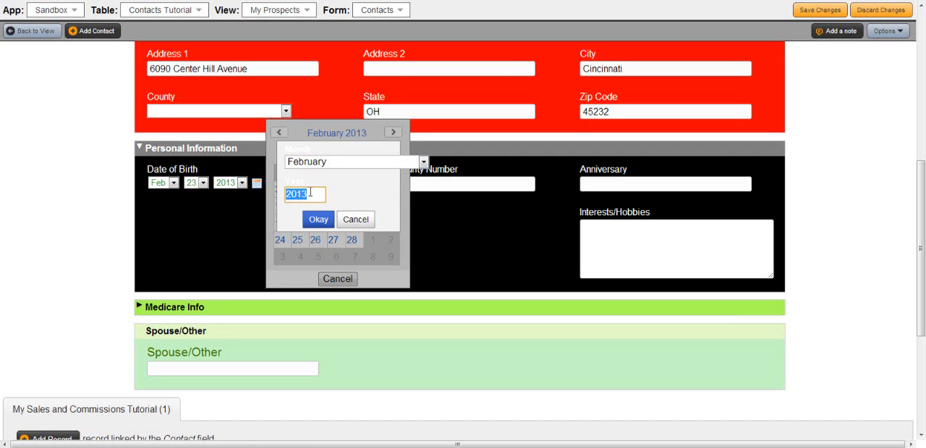
text(1932)
click(319, 219)
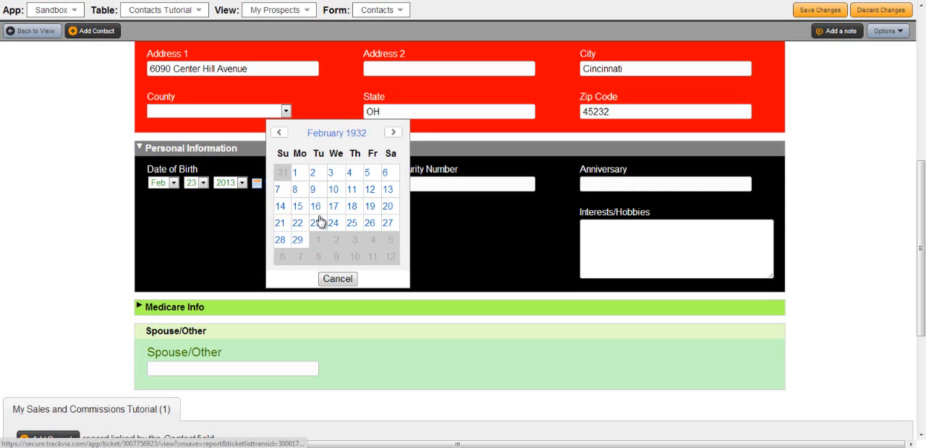
Page the date-of-birth calendar through the following and preceding months and return to the starting month.
click(393, 135)
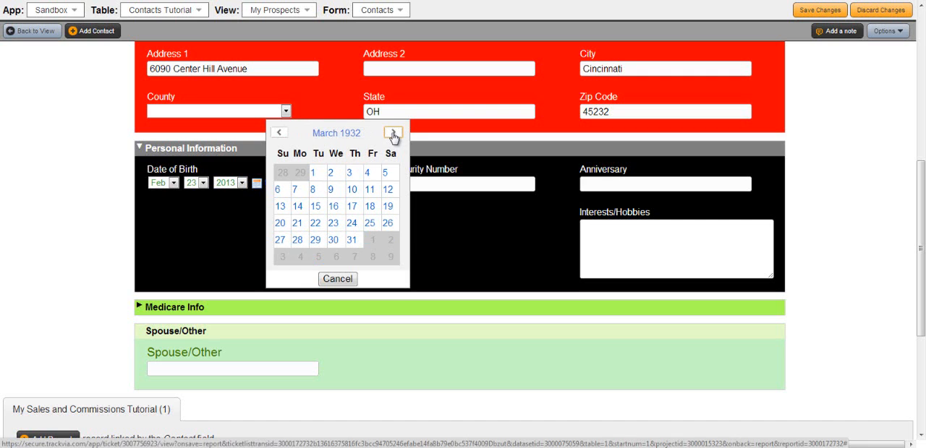
click(280, 134)
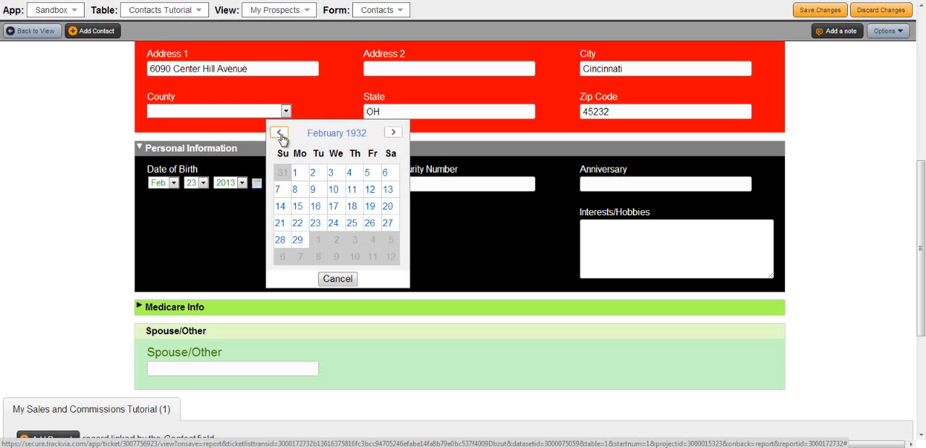
click(280, 134)
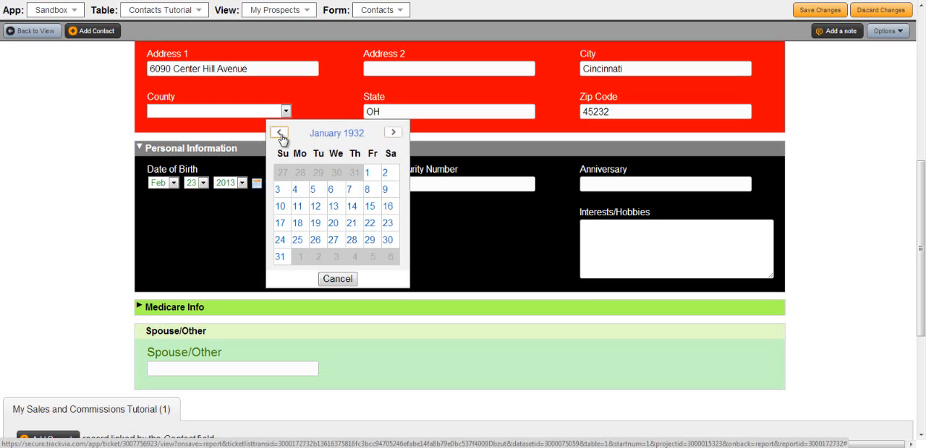
click(392, 134)
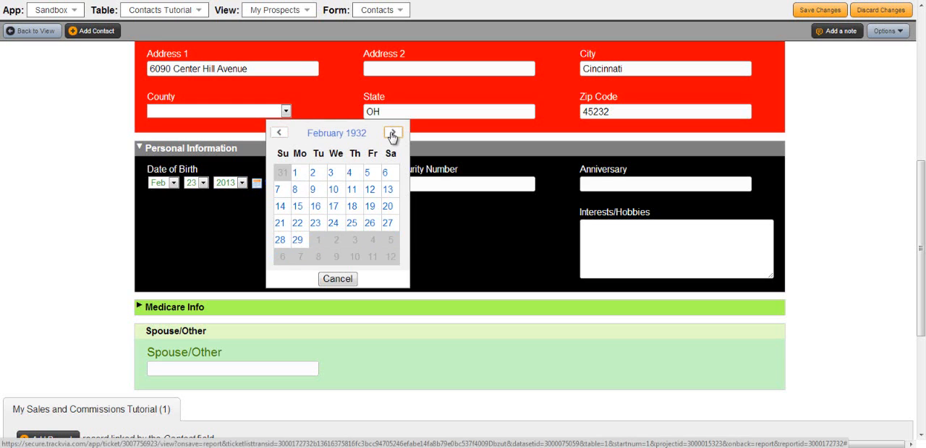
Choose the contact's birth month and day in the Date of Birth calendar.
click(331, 136)
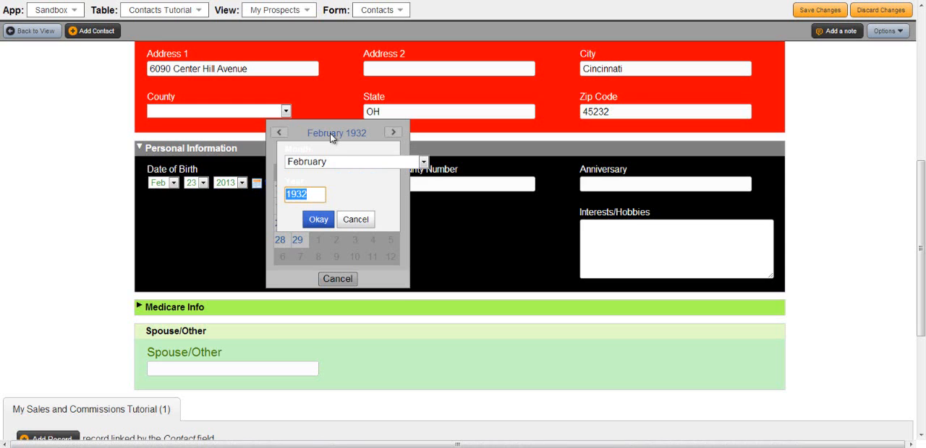
click(425, 162)
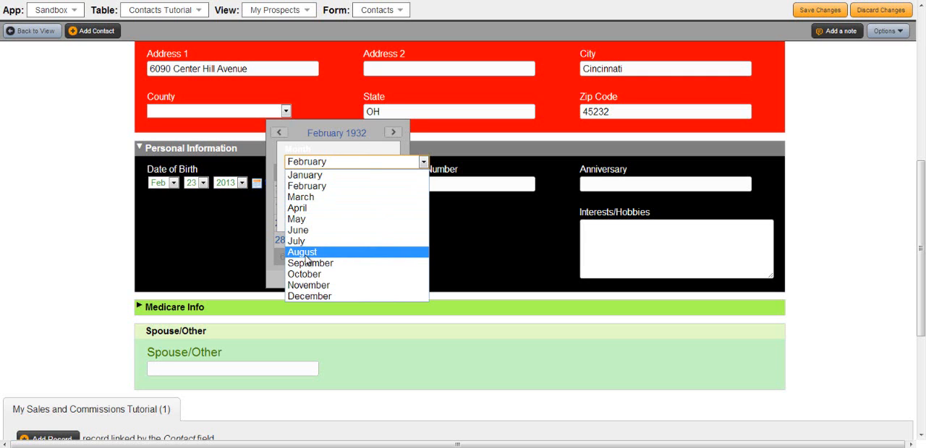
click(305, 253)
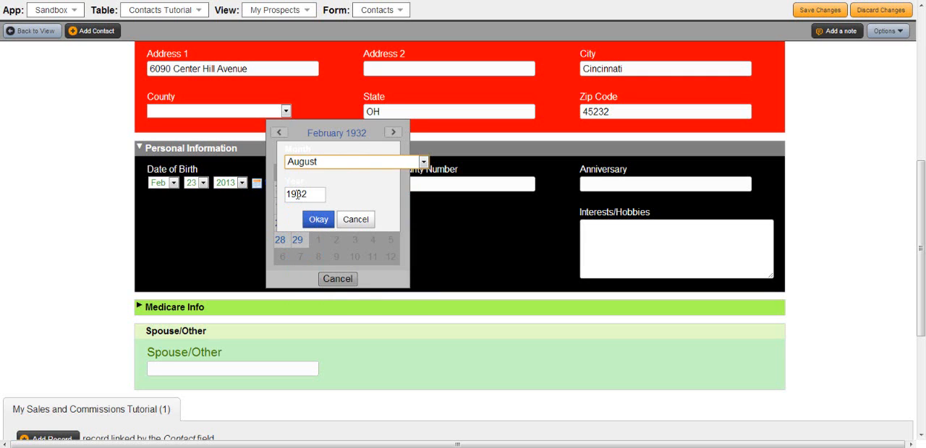
click(318, 221)
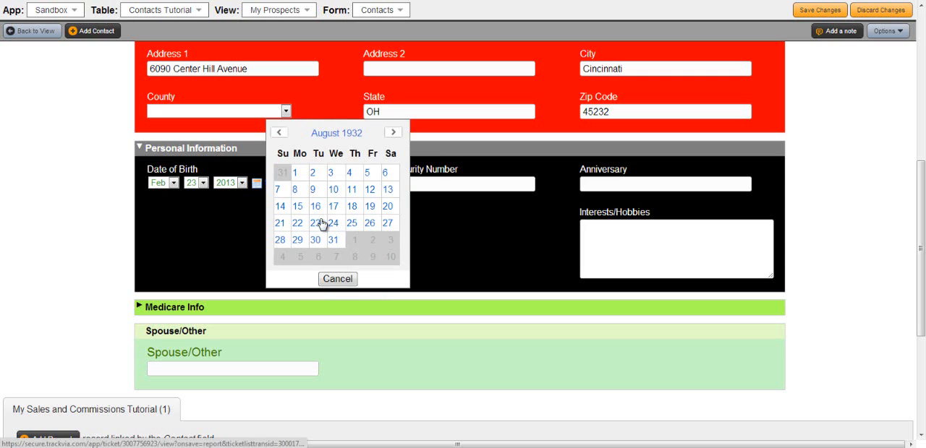
click(337, 227)
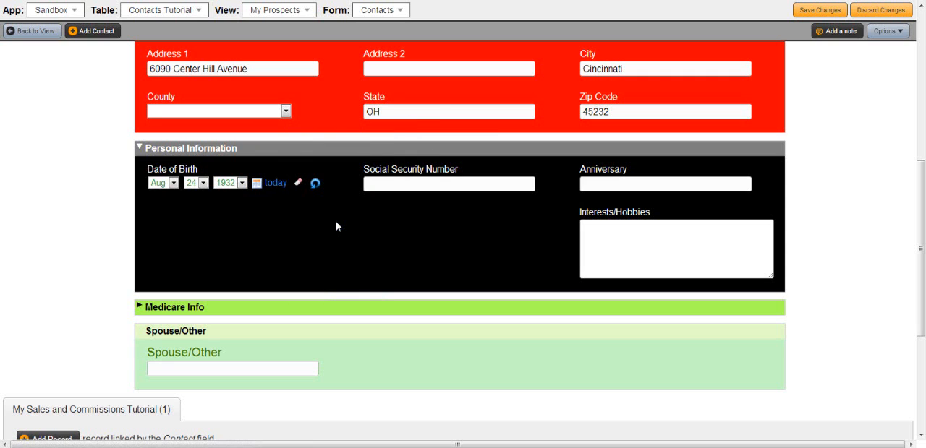
Enter the contact's Social Security Number and fill Interests/Hobbies with "He likes to hunt pheasants".
click(385, 186)
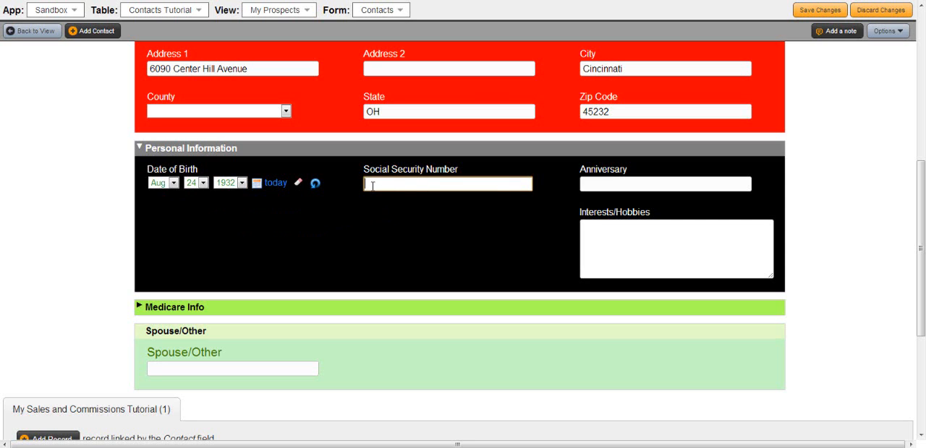
click(597, 235)
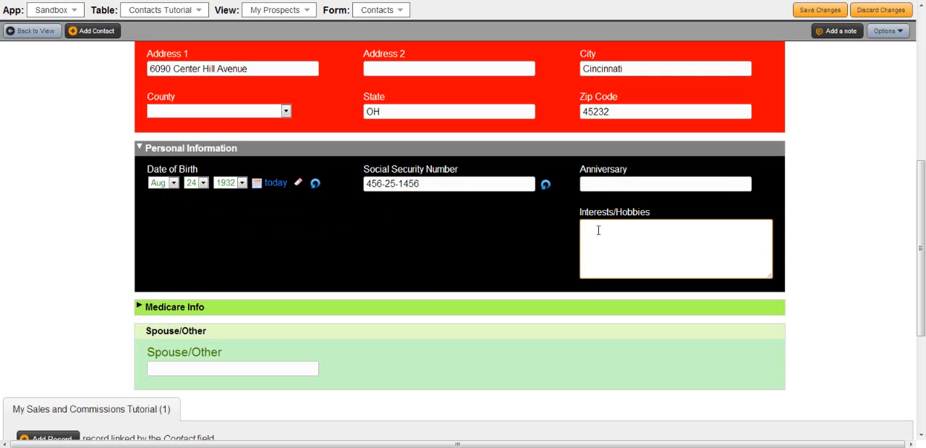
text(He likes to hunt pheasants)
Expand the Medicare Info section and set the Medicare Part A Effective Date to February 1, 1999 using its calendar.
scroll(569, 264, down, 2)
click(134, 249)
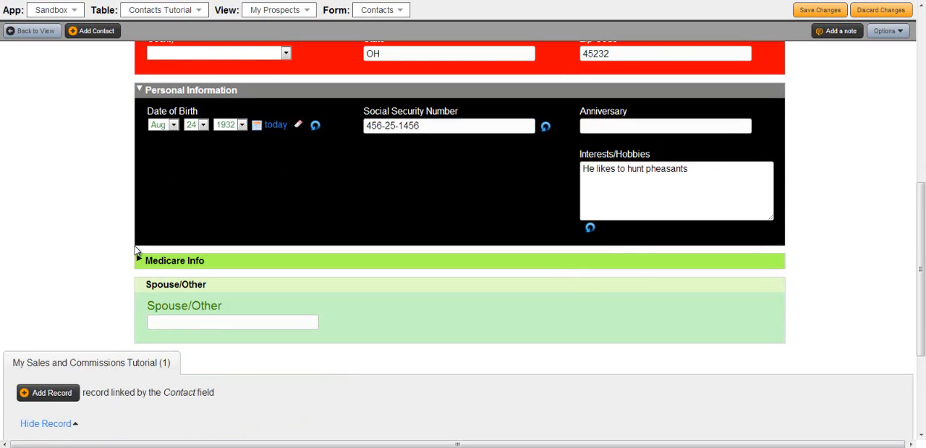
click(139, 259)
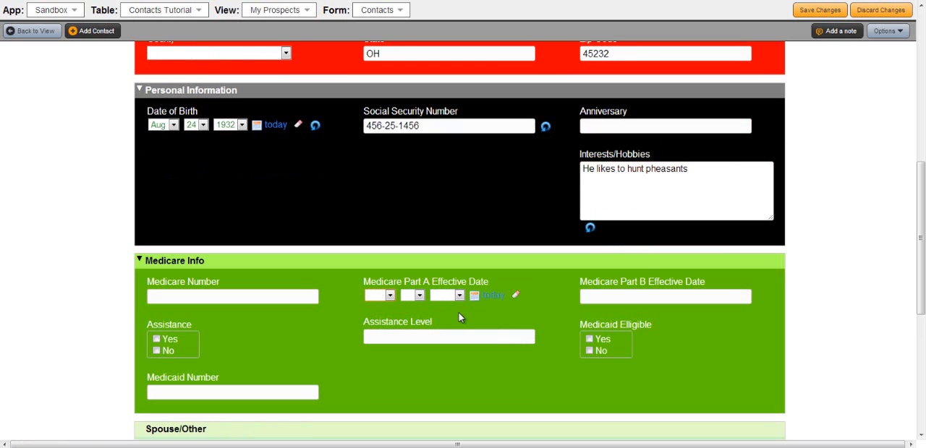
click(475, 296)
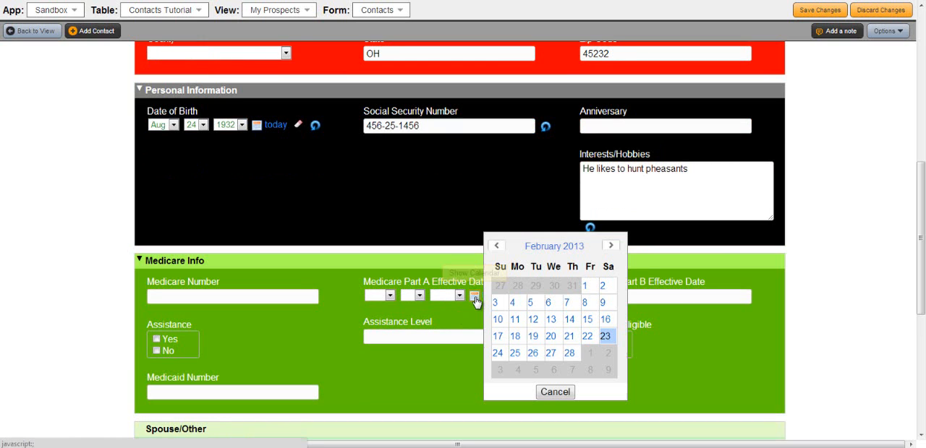
click(547, 246)
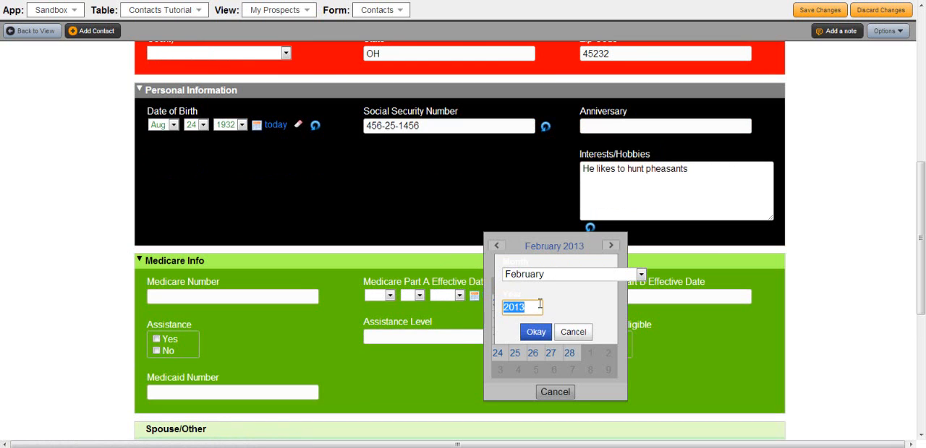
text(1999)
click(535, 333)
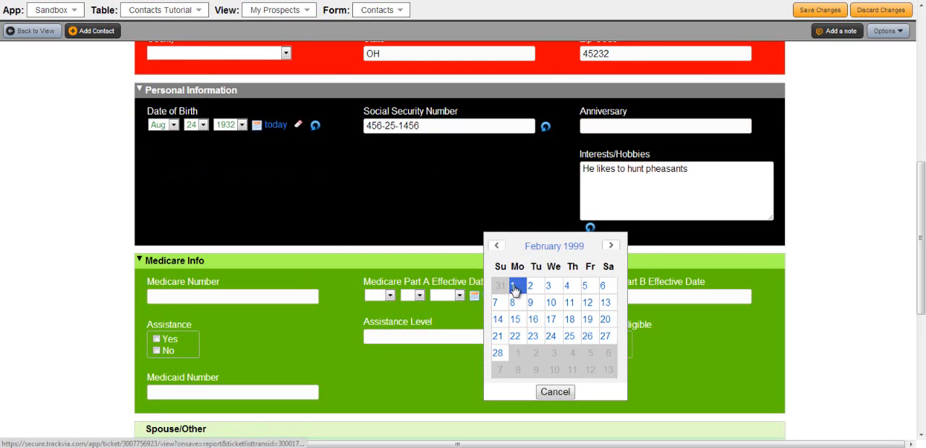
click(513, 286)
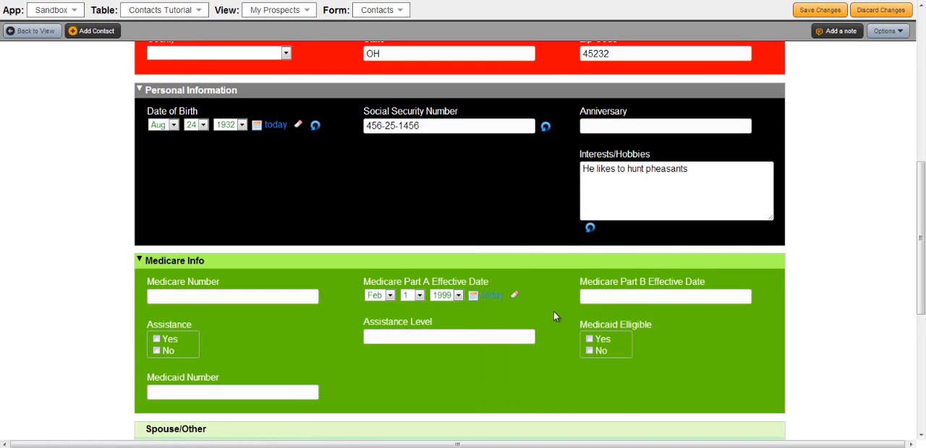
Set the Medicare Part B Effective Date to February 1, 1999 using its calendar.
click(604, 298)
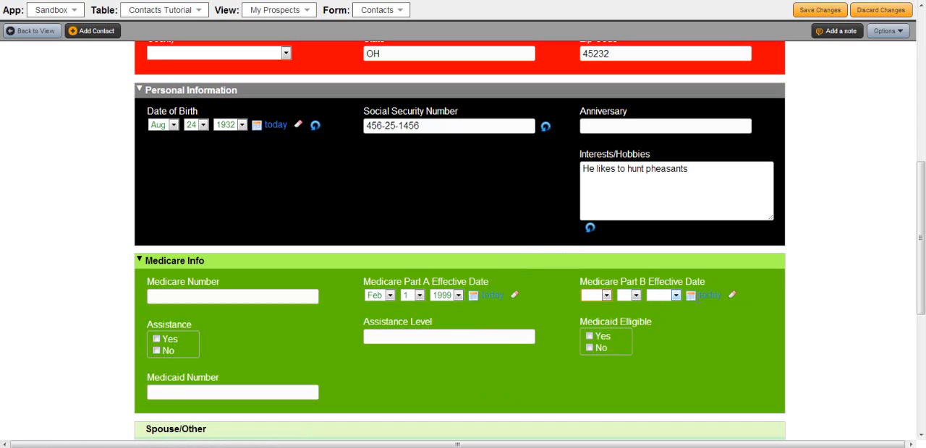
click(691, 297)
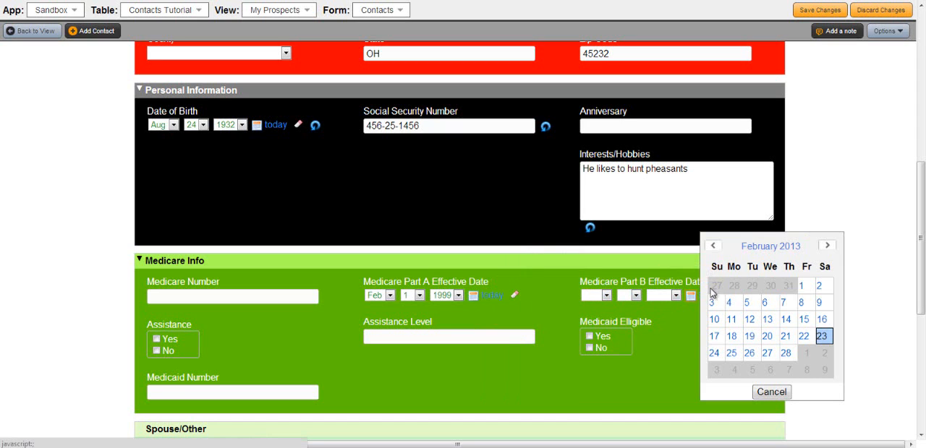
click(761, 253)
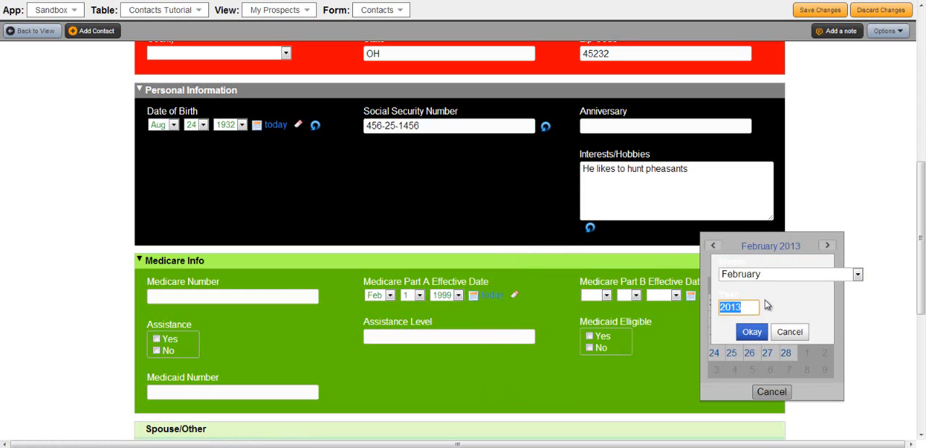
text(1999)
click(751, 331)
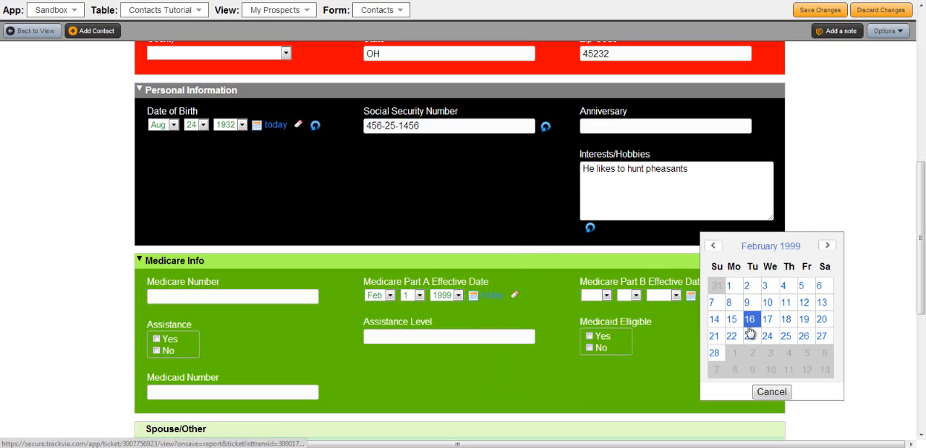
click(732, 286)
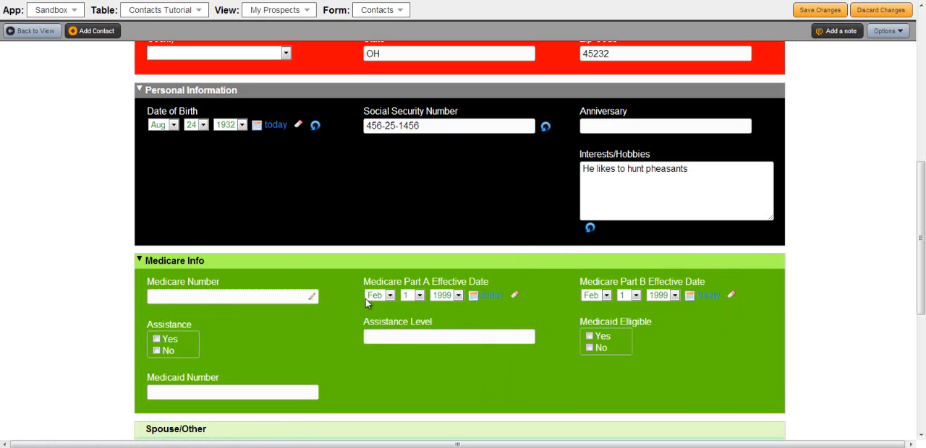
Enter the contact's Medicare number in the Medicare Info section.
click(186, 301)
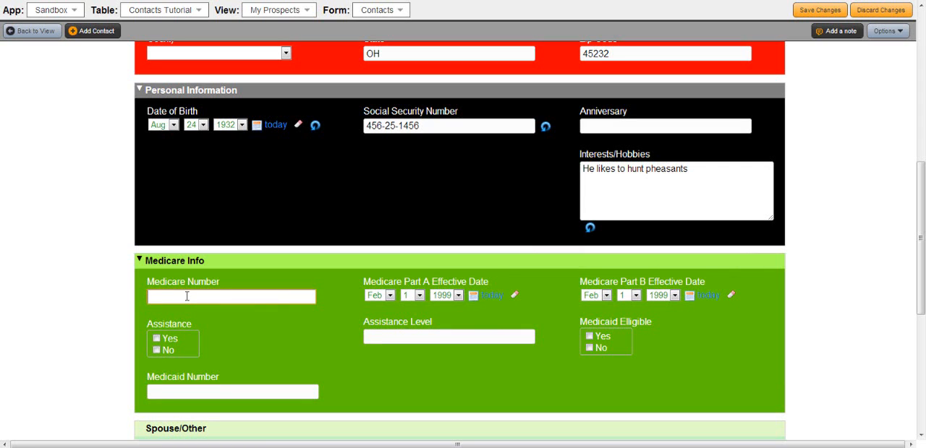
Mark both Assistance and Medicaid Elligible as No.
click(157, 351)
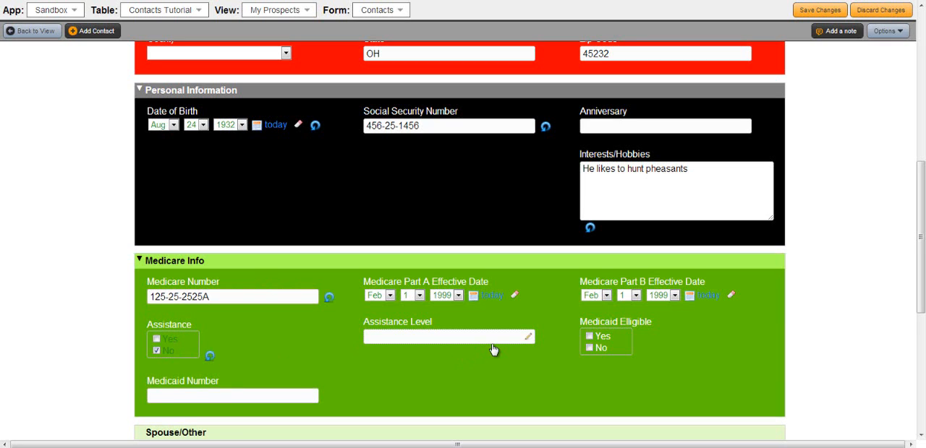
click(587, 348)
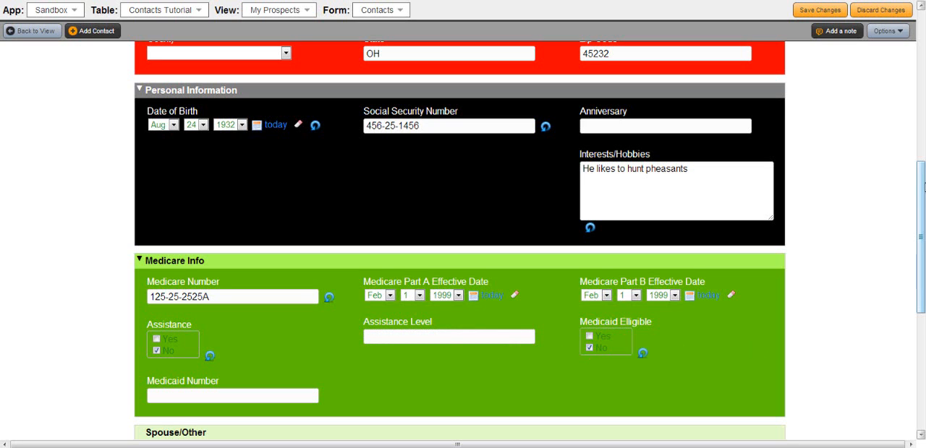
Set Assistance to Yes and choose QMB as the Assistance Level.
scroll(922, 188, down, 1)
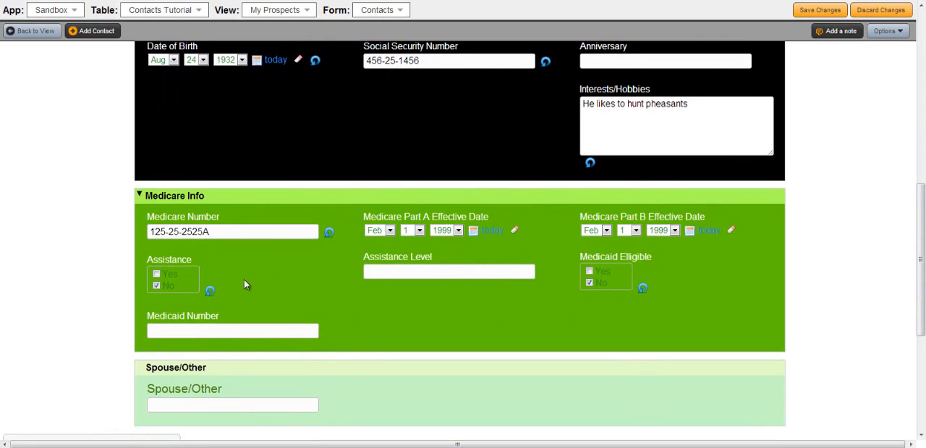
click(156, 274)
click(502, 271)
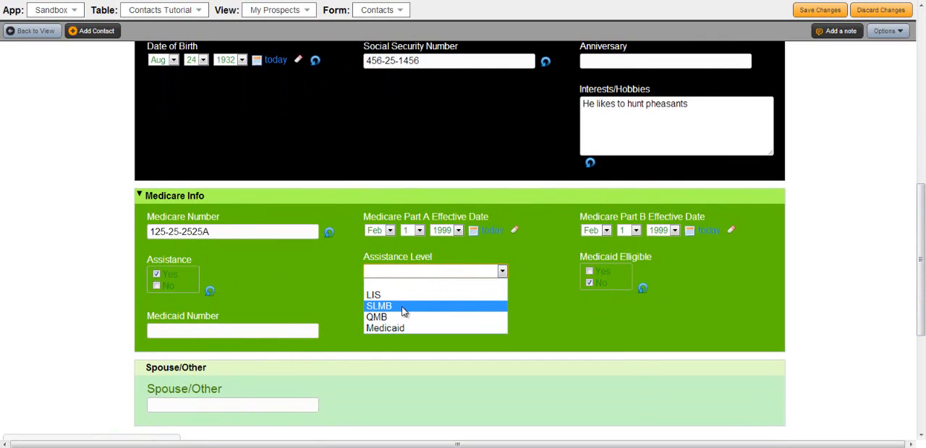
click(399, 317)
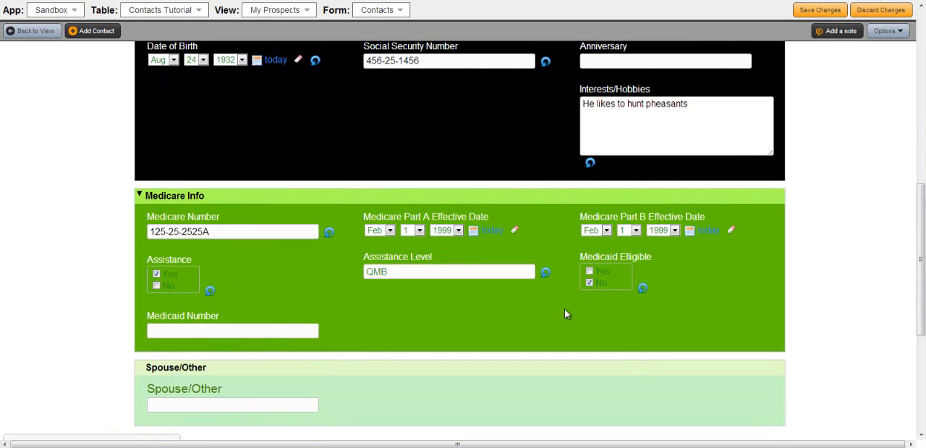
Mark Medicaid Elligible as Yes and enter the contact's Medicaid number.
click(590, 275)
click(176, 330)
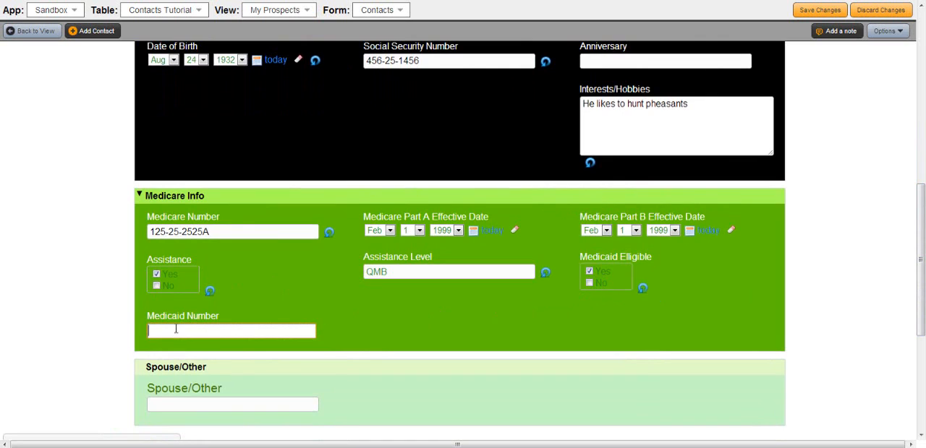
Try to open the product linked to the contact's sales record, but stay on the page to keep the unsaved changes.
scroll(177, 325, down, 3)
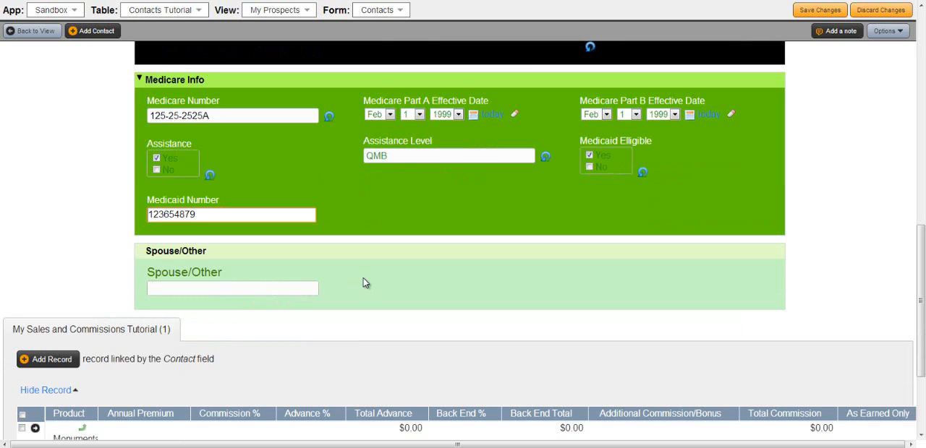
scroll(360, 270, down, 2)
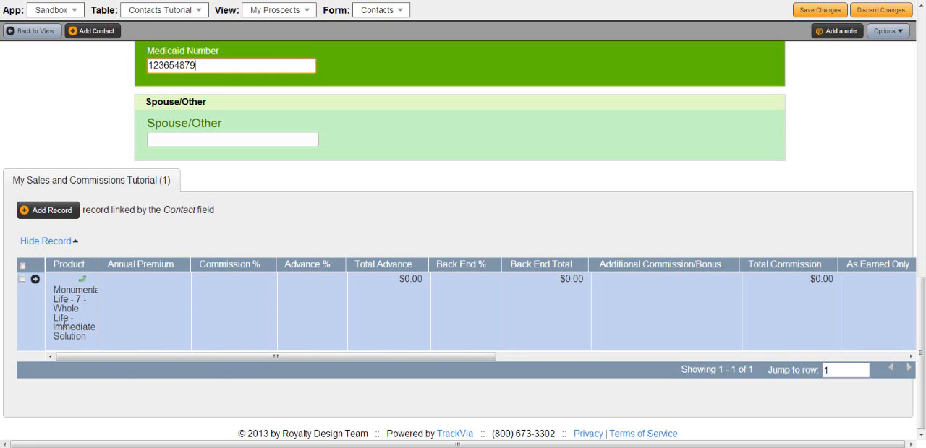
click(84, 278)
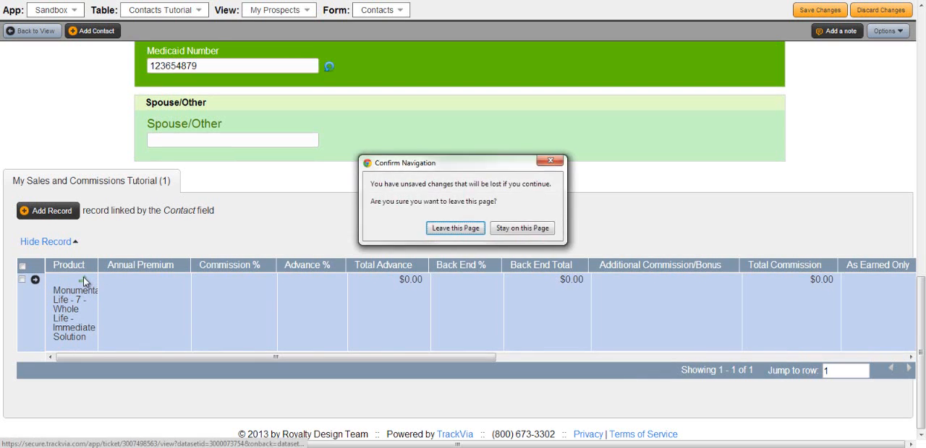
click(528, 228)
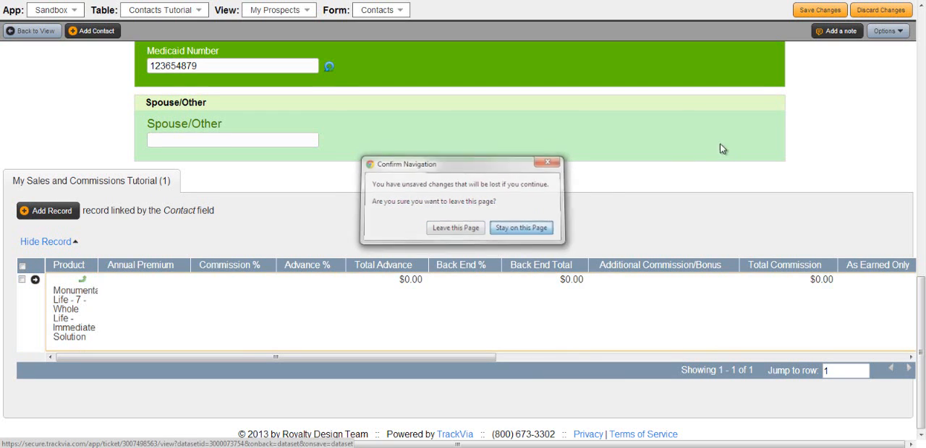
Save the contact's changes and follow the links from its sales record to the product and the product's company.
click(818, 12)
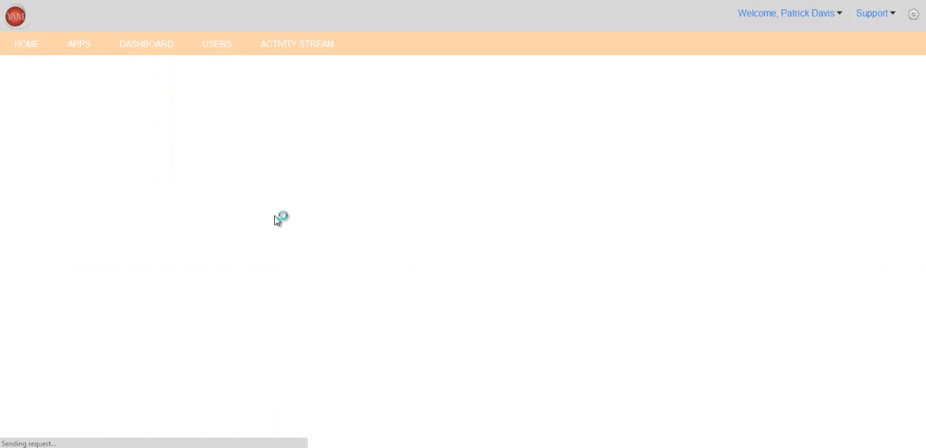
scroll(254, 253, down, 3)
scroll(246, 252, down, 5)
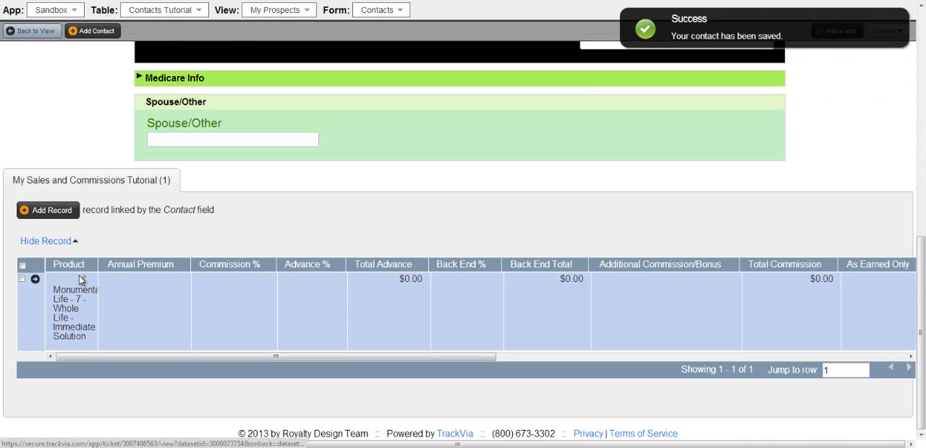
click(81, 281)
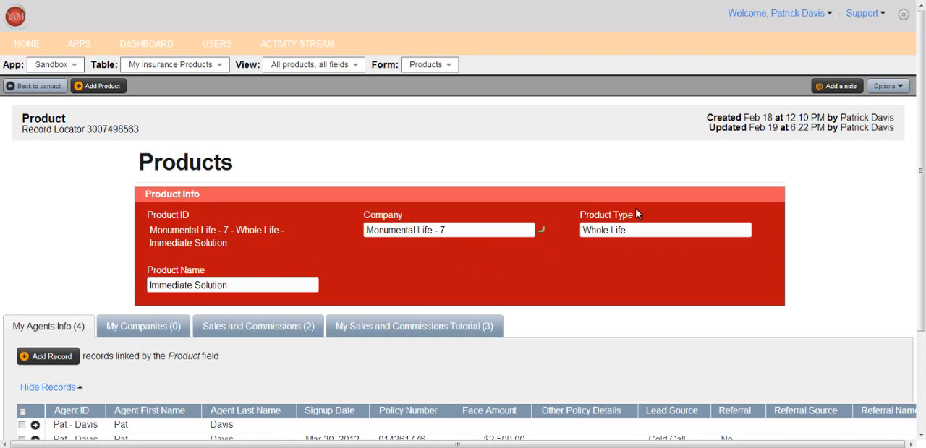
click(540, 227)
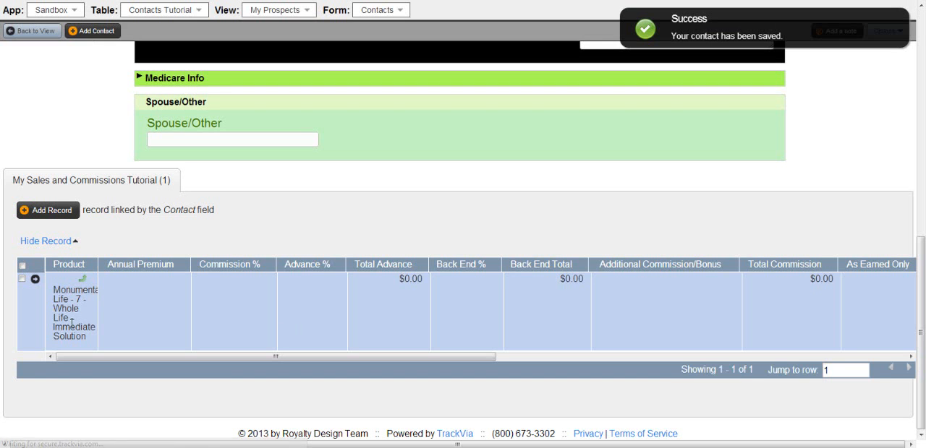
Reopen the product from the contact's sales record and show its linked My Sales and Commissions Tutorial records.
click(82, 279)
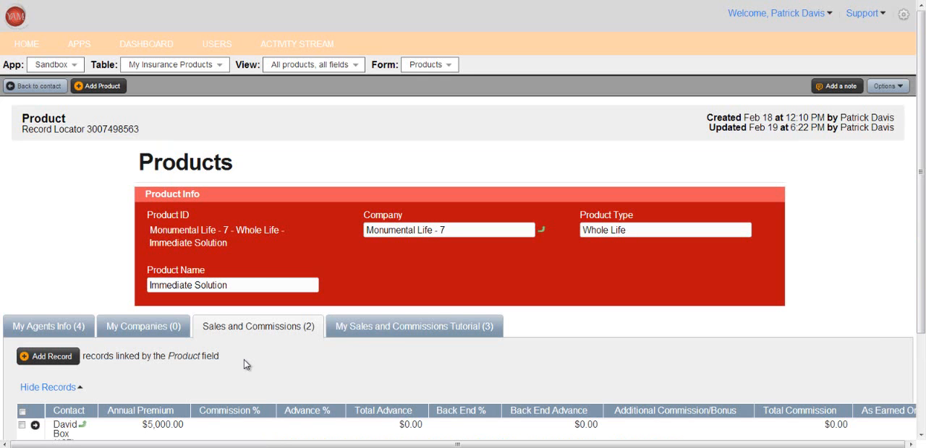
click(409, 327)
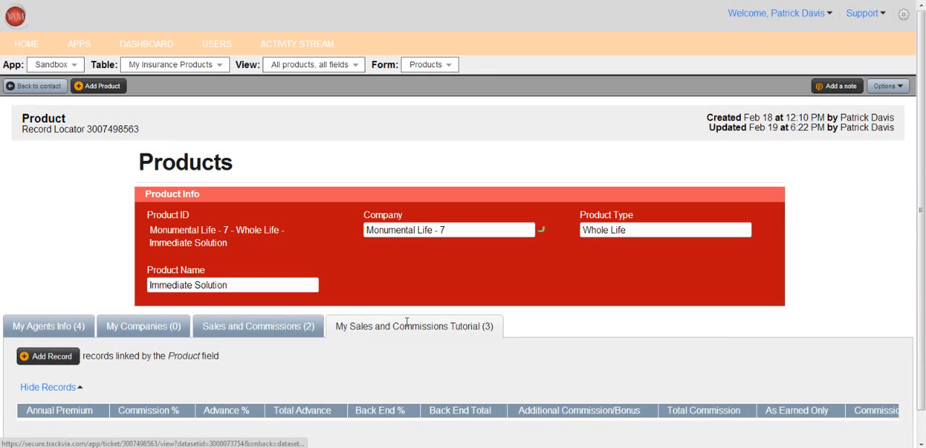
Open the product's linked sales record that has no premium entered and set its Annual Premium to $650.
scroll(394, 346, down, 3)
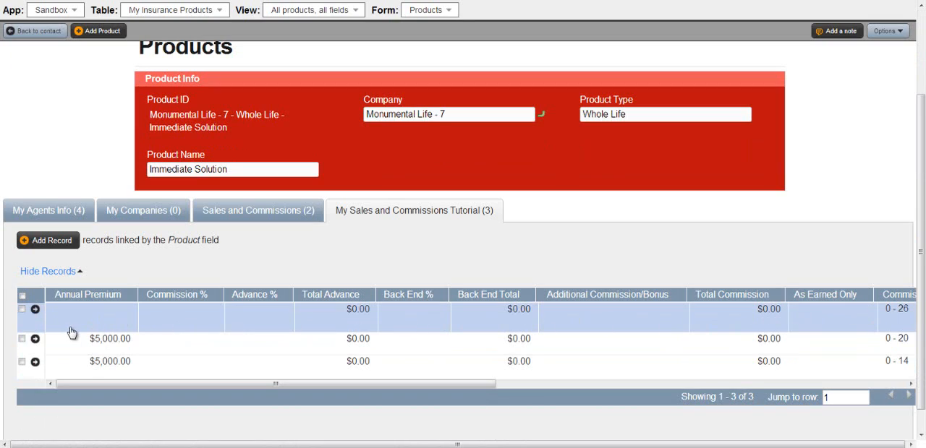
click(36, 311)
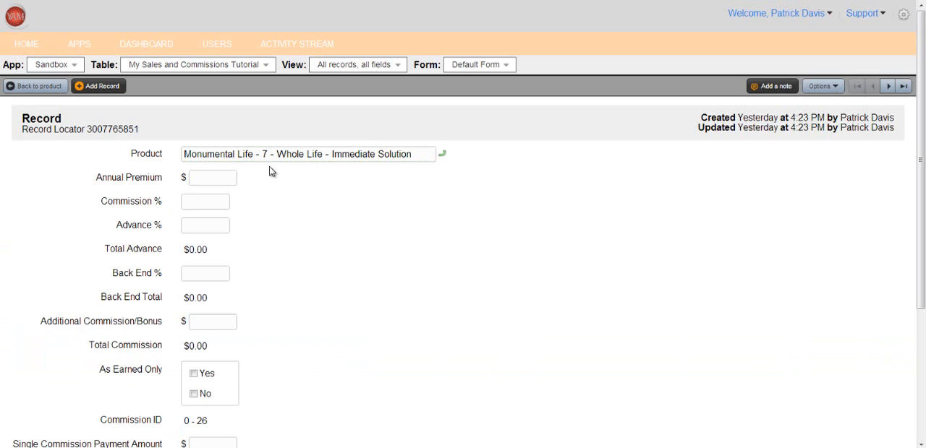
click(213, 176)
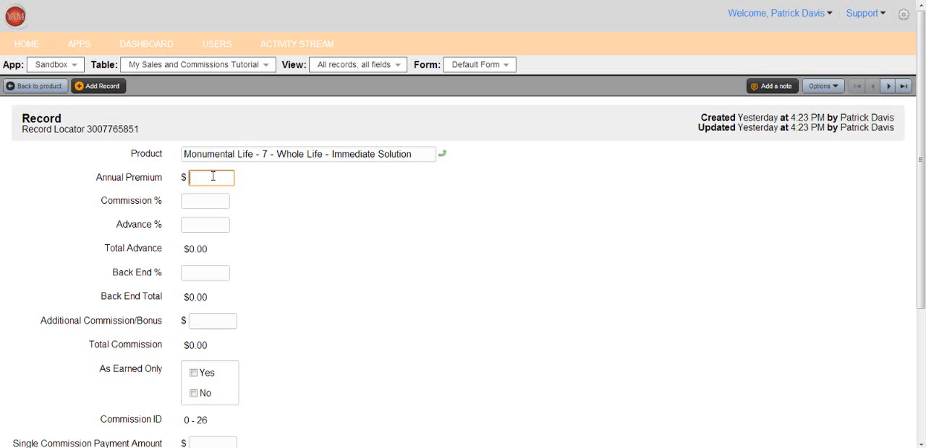
text(650)
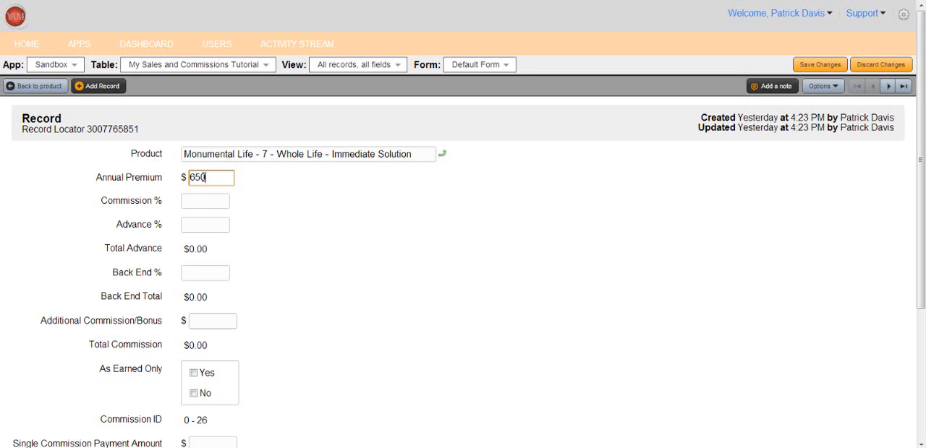
Set the sales record's Commission % to 90, Advance % to 75 and Back End % to 25.
click(204, 205)
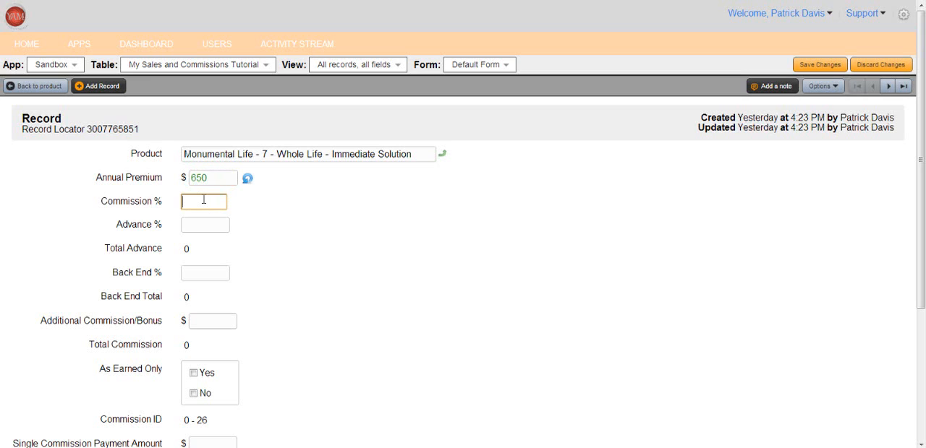
text(90)
click(210, 223)
text(75)
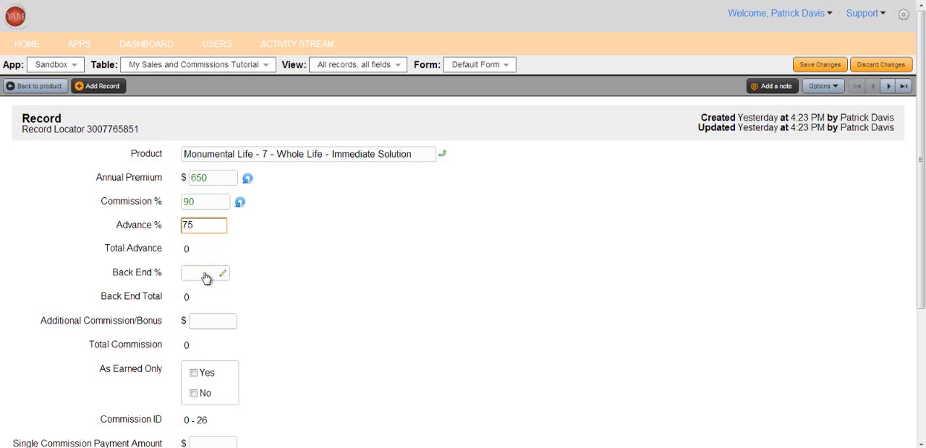
click(205, 273)
text(25)
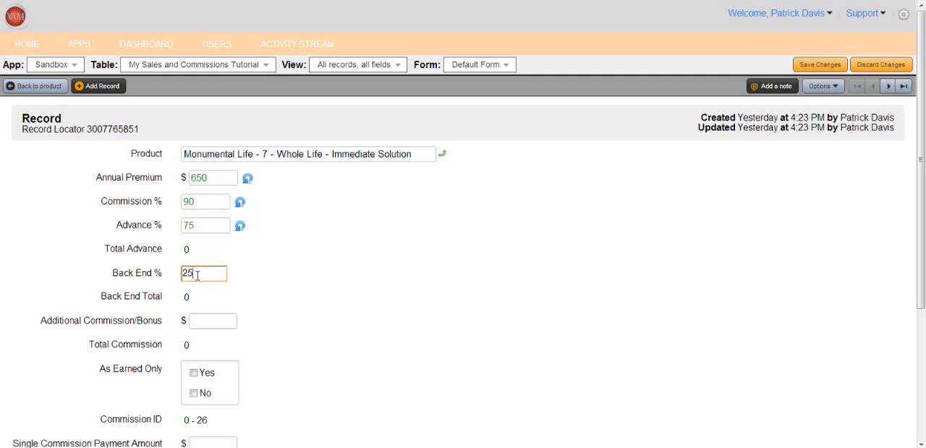
Set Additional Commission/Bonus and Single Commission Payment Amount to $0, and mark As Earned Only as No.
click(211, 320)
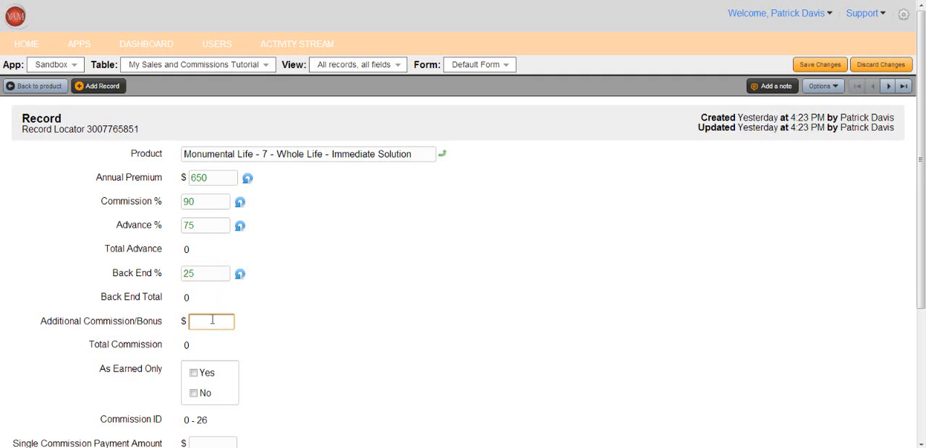
text(0)
scroll(273, 316, down, 3)
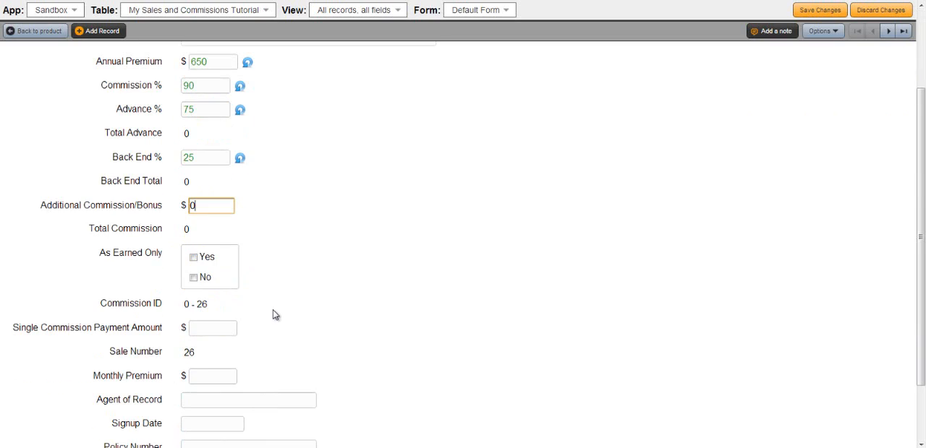
click(195, 279)
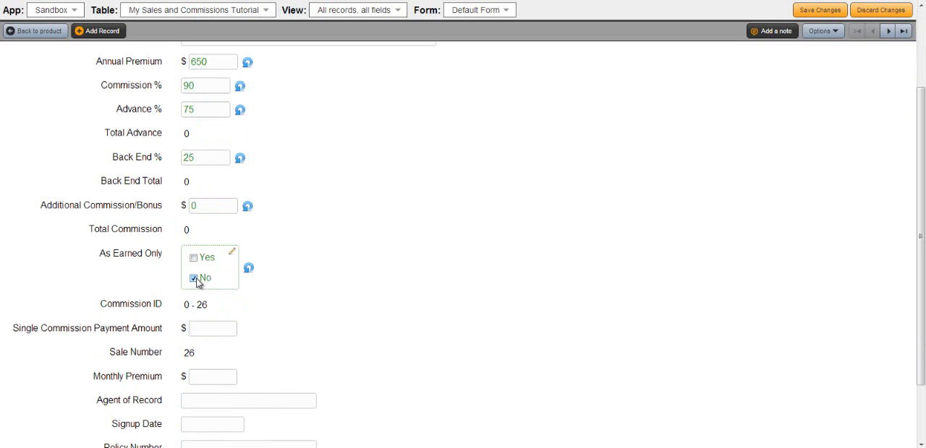
click(211, 331)
text(0)
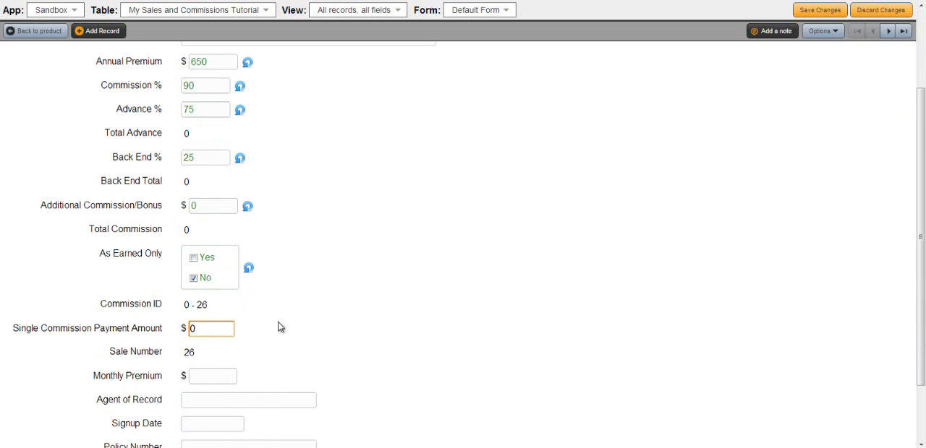
Set the Monthly Premium to $55 and the Signup Date to today, Feb 23, 2013, and save the sales record.
scroll(279, 325, down, 2)
click(210, 298)
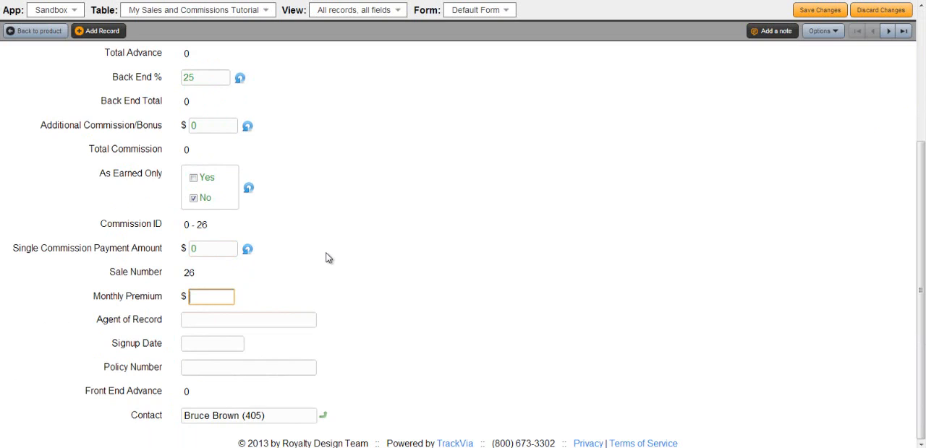
text(55)
click(214, 347)
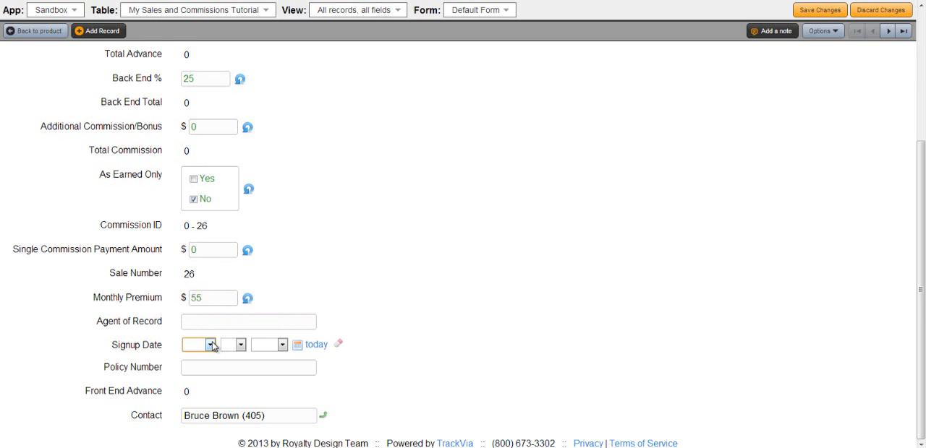
click(315, 346)
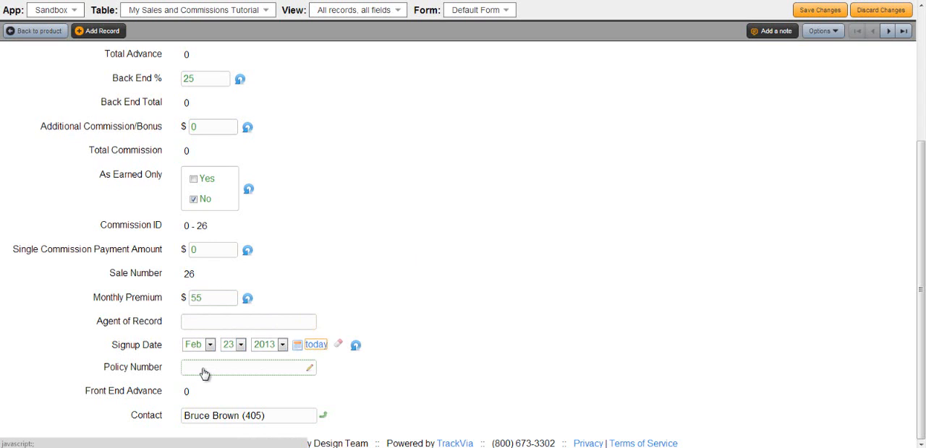
click(817, 10)
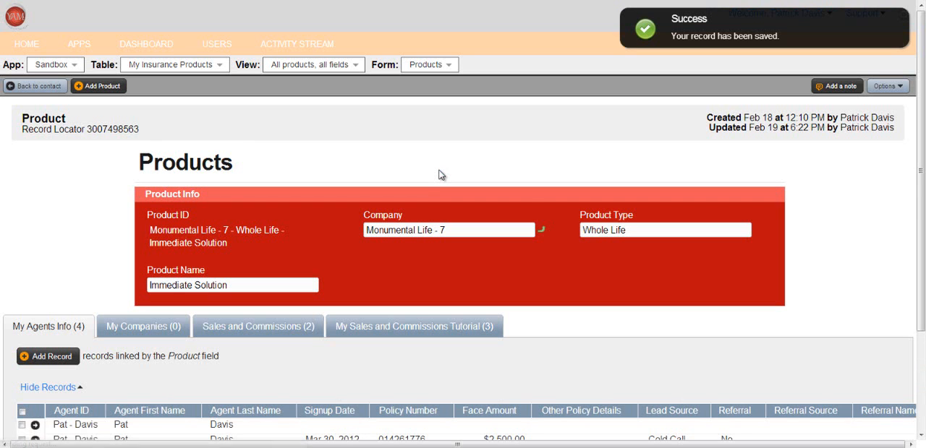
Reopen the saved sales record from the product's linked records and review its calculated advance, back end and commission fields.
scroll(157, 354, down, 1)
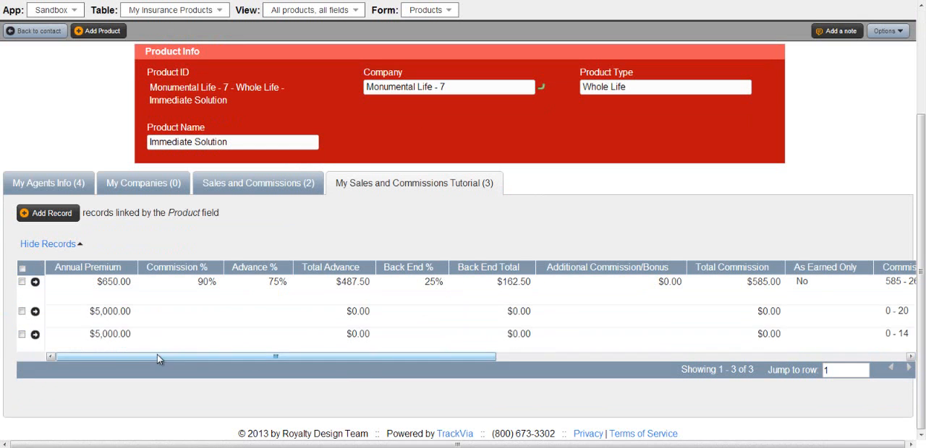
click(35, 282)
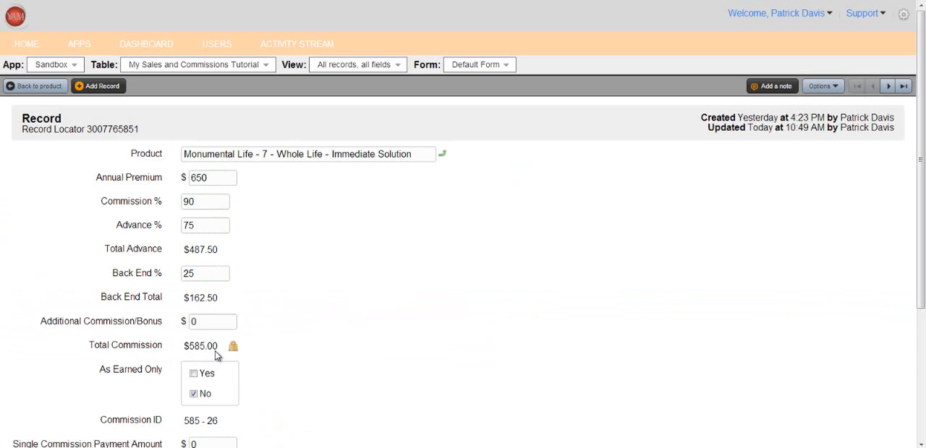
scroll(383, 294, down, 3)
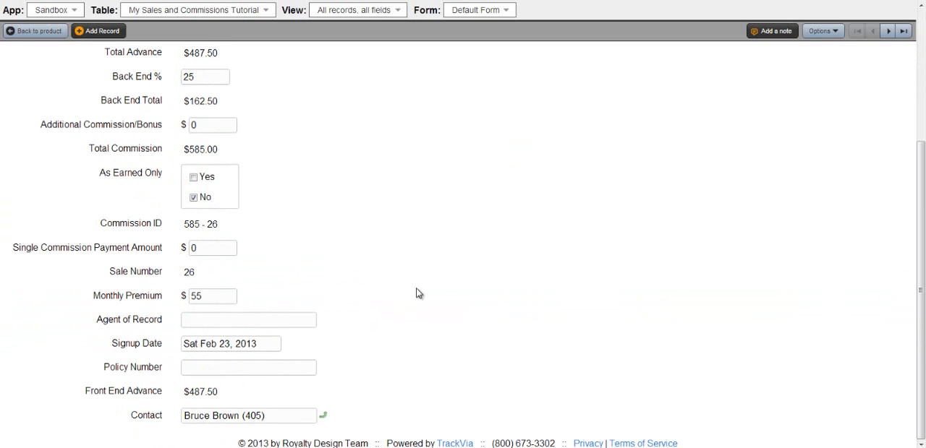
scroll(414, 293, up, 3)
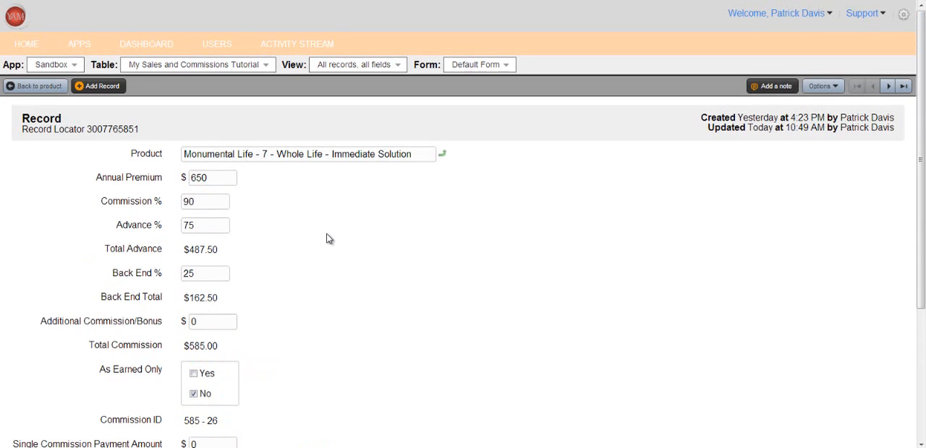
scroll(343, 238, down, 3)
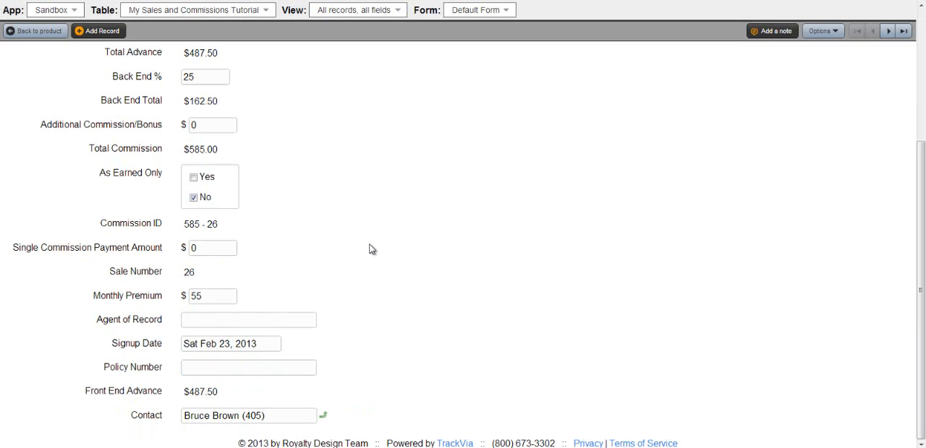
scroll(397, 256, up, 3)
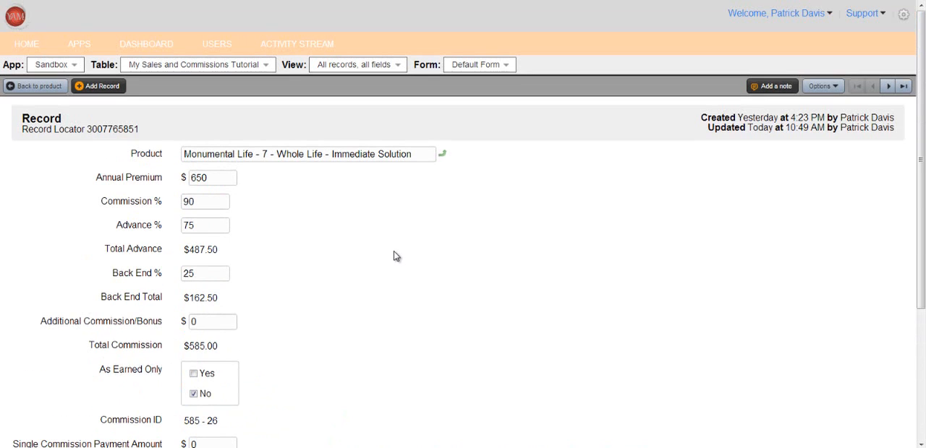
Open the sales record's parent product, return to the contact and view its linked My Sales and Commissions Tutorial record.
click(444, 156)
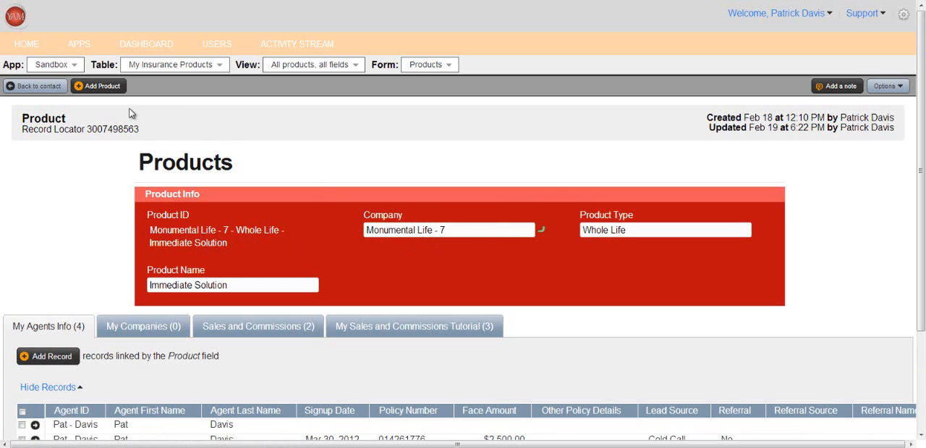
click(24, 86)
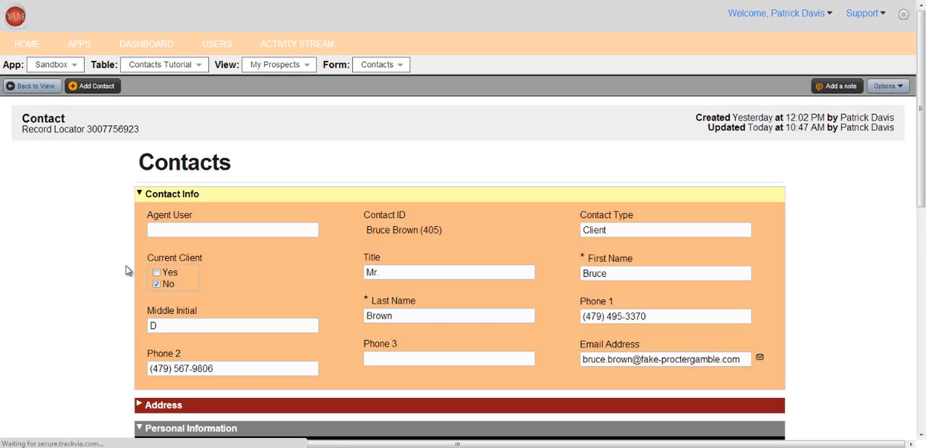
scroll(116, 256, down, 3)
scroll(114, 256, down, 7)
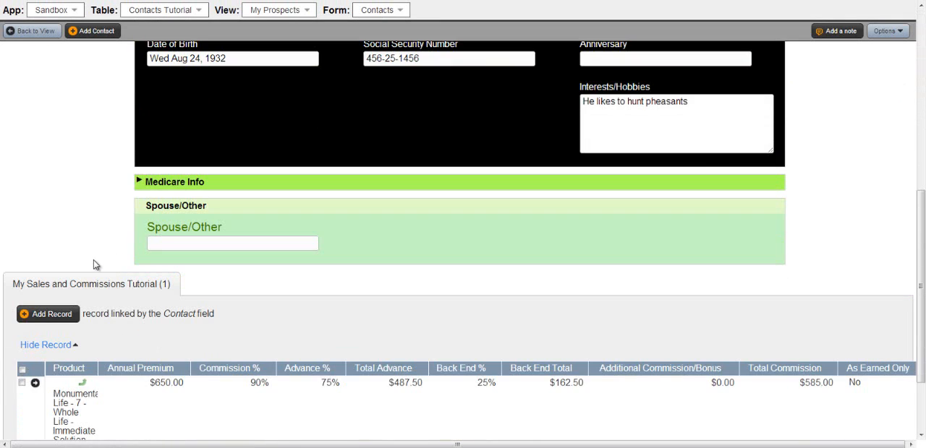
scroll(94, 262, down, 2)
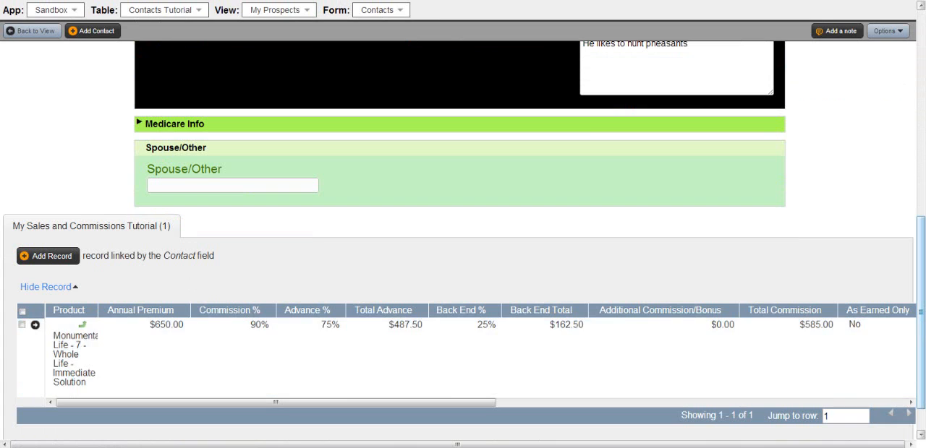
scroll(551, 321, down, 2)
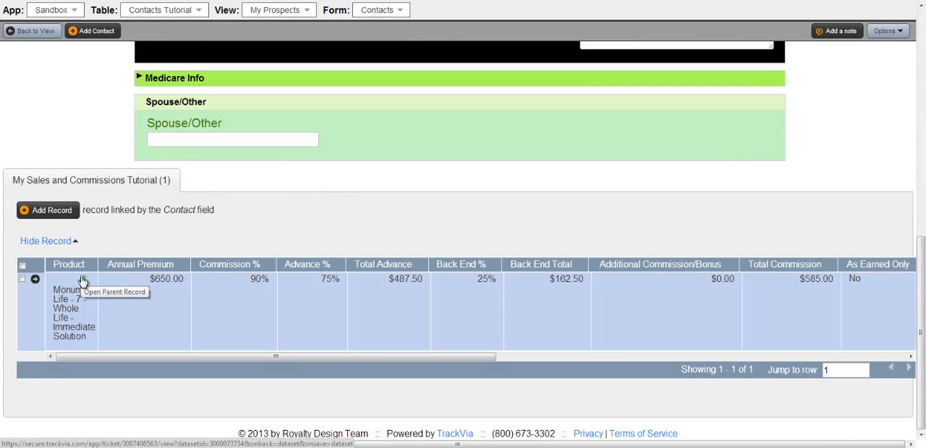
Open the sales record linked to the contact and review its fields and its parent product and contact links.
click(35, 281)
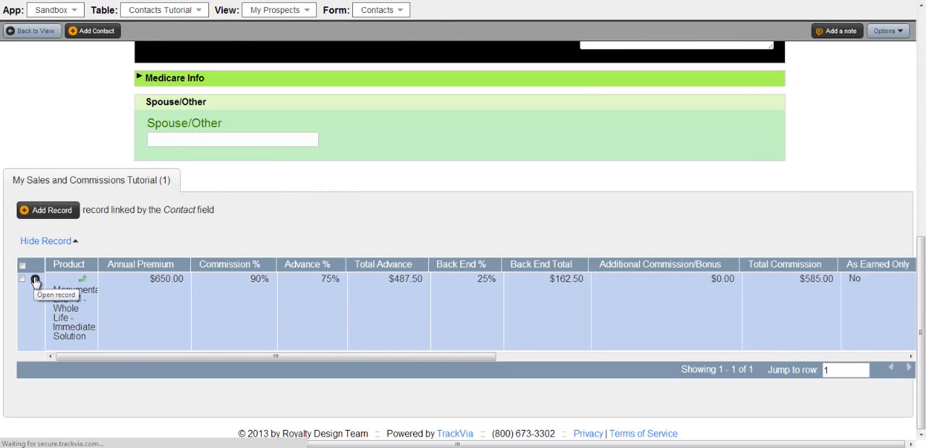
scroll(384, 224, down, 5)
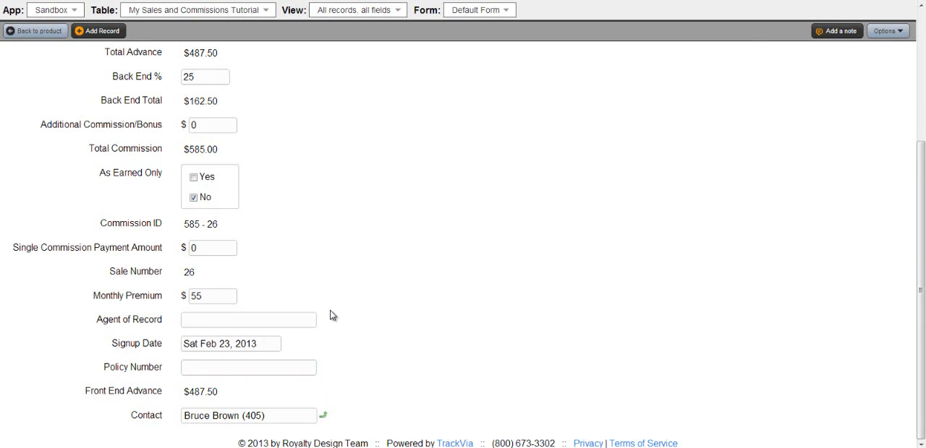
scroll(332, 313, up, 3)
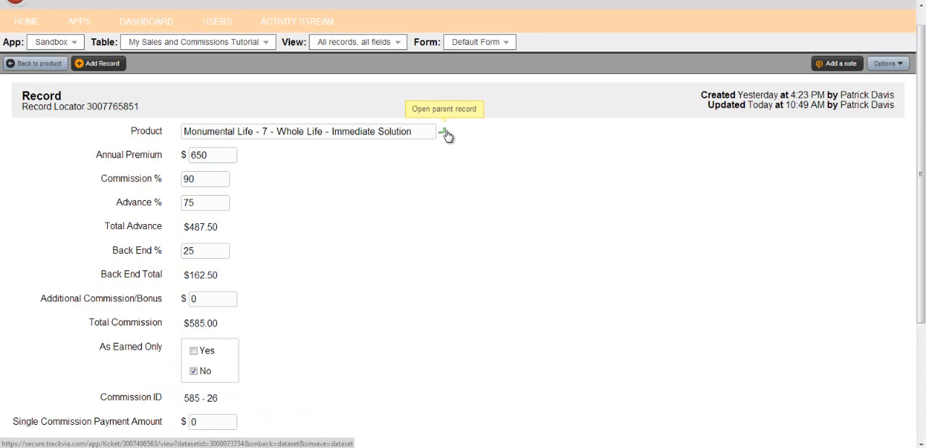
scroll(420, 253, down, 3)
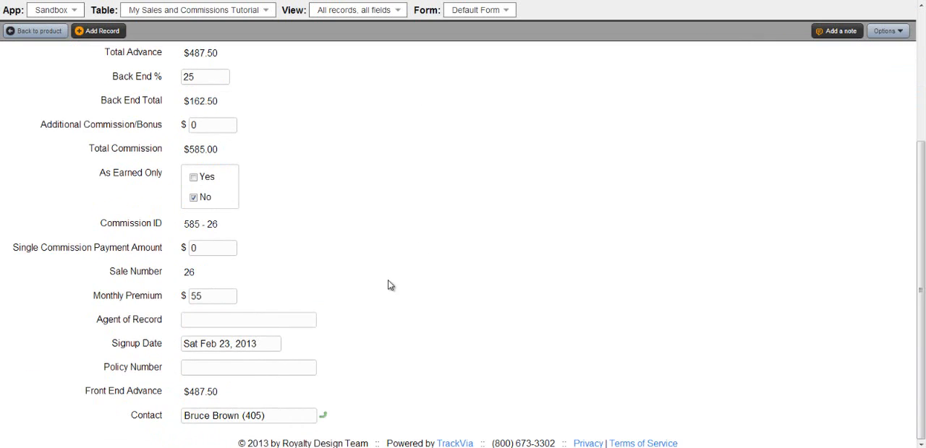
Open the parent contact from the sales record, collapse its Contact Info section and expand its Address section.
click(324, 418)
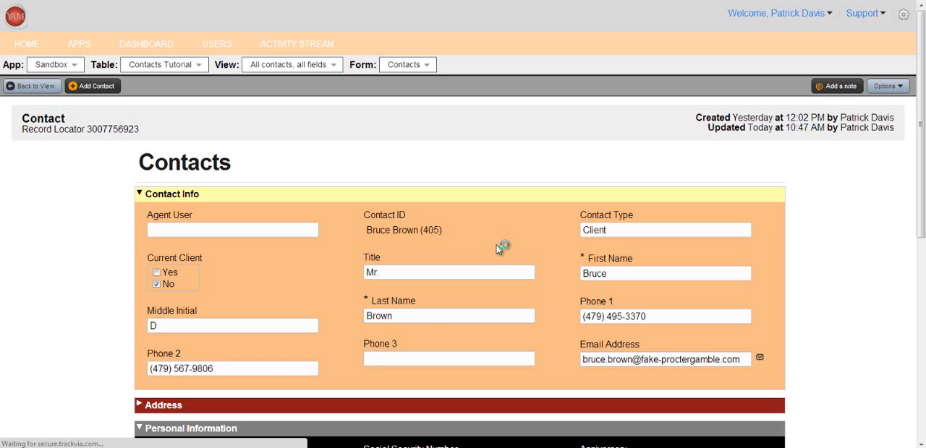
scroll(419, 182, down, 8)
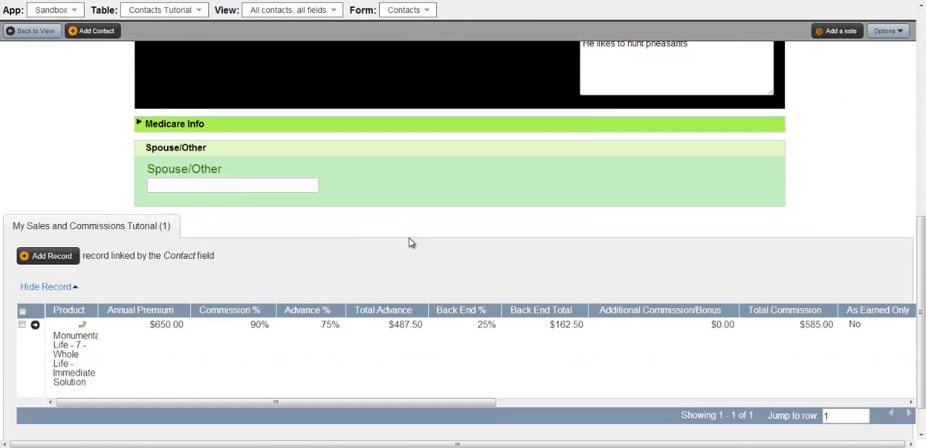
scroll(408, 239, up, 8)
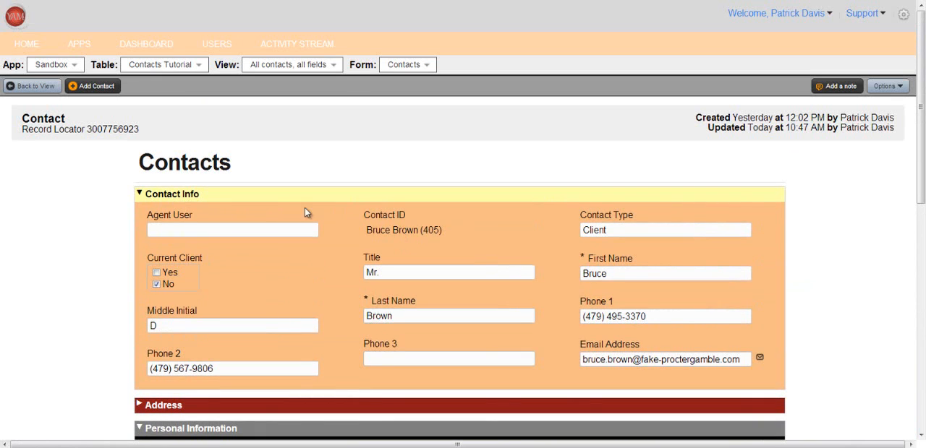
click(139, 194)
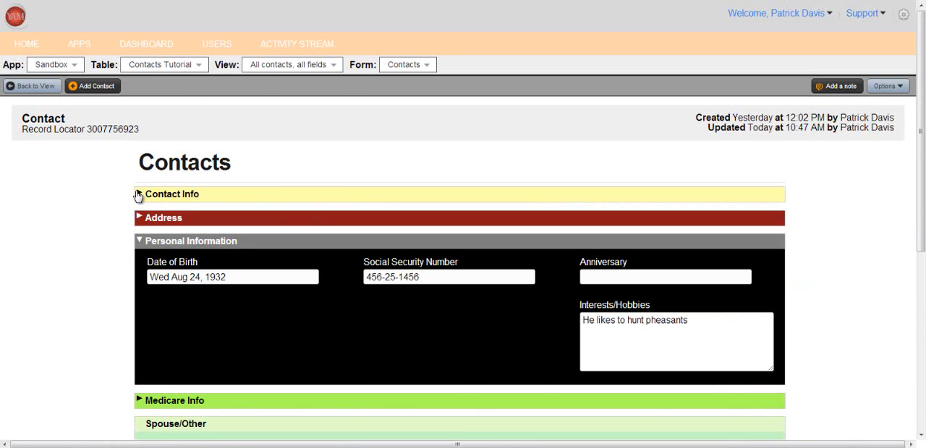
click(140, 218)
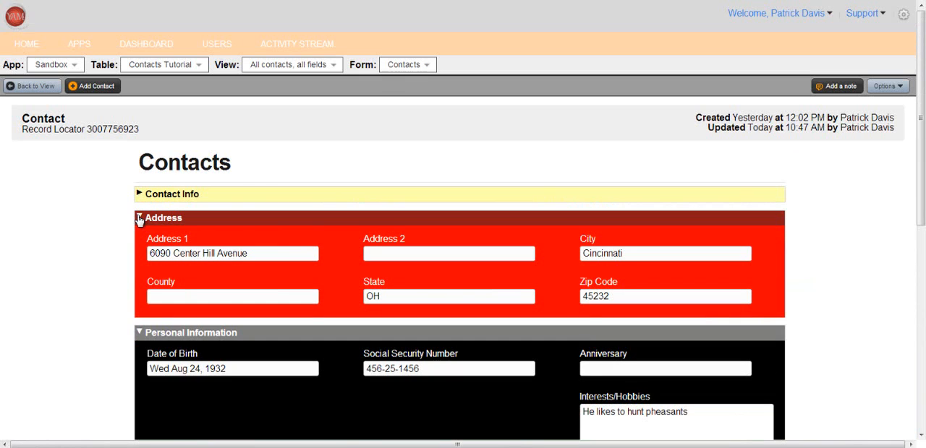
Collapse the contact's Address section and review the remaining sections and the linked My Sales and Commissions Tutorial record.
click(139, 218)
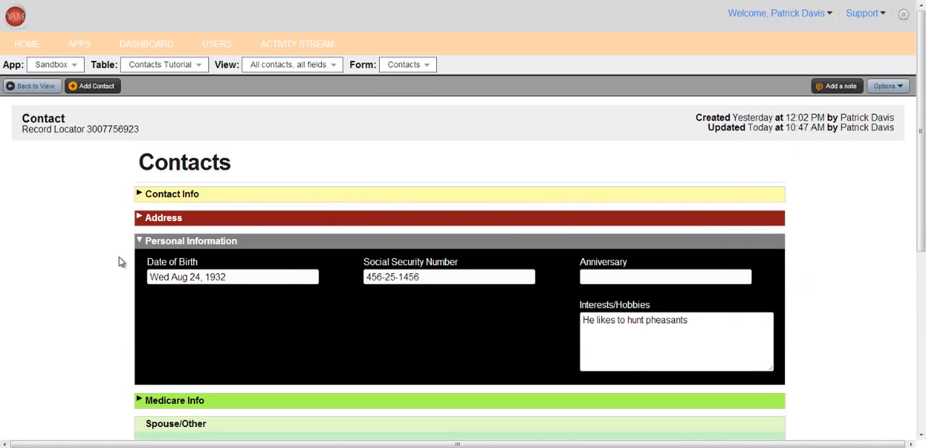
scroll(120, 258, down, 5)
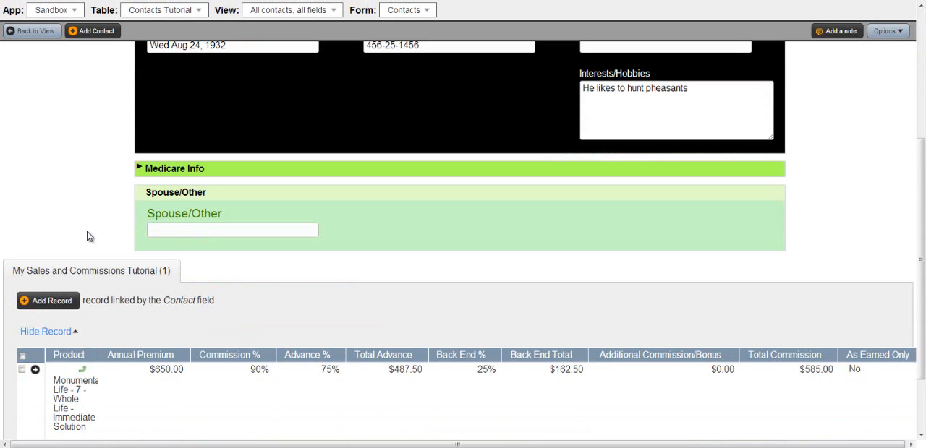
scroll(89, 237, up, 5)
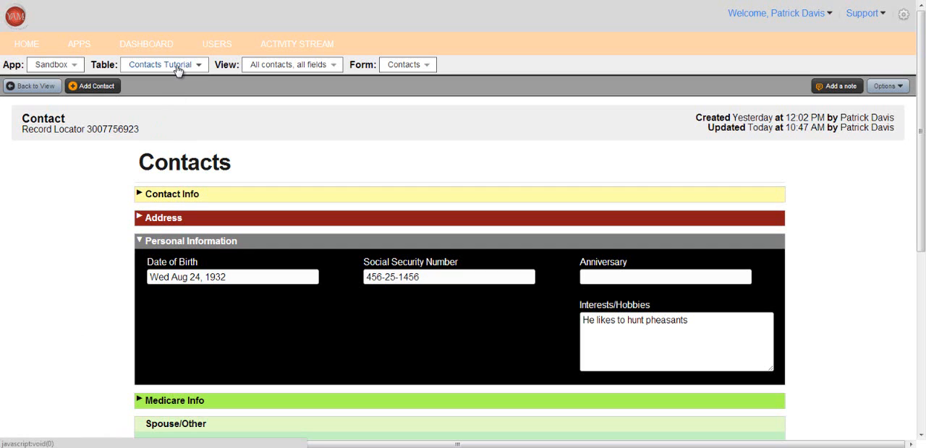
Review the client's row across all columns of the My Clients view and open its full contact record.
click(333, 69)
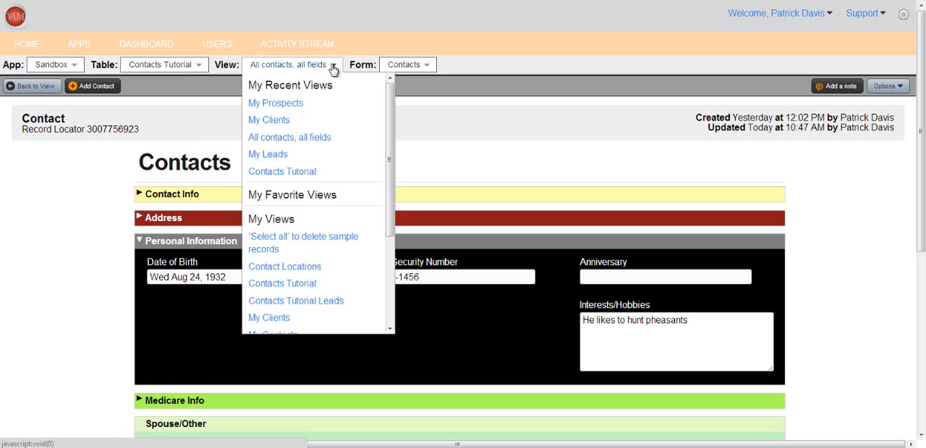
click(264, 118)
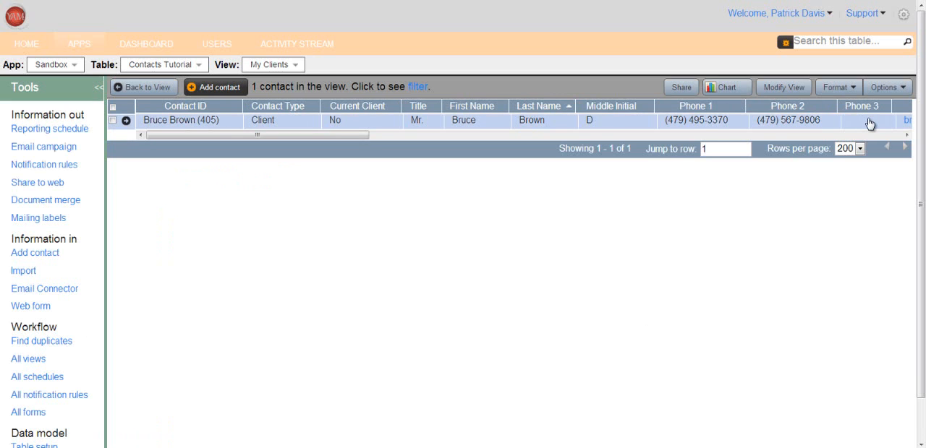
drag(260, 136, 888, 144)
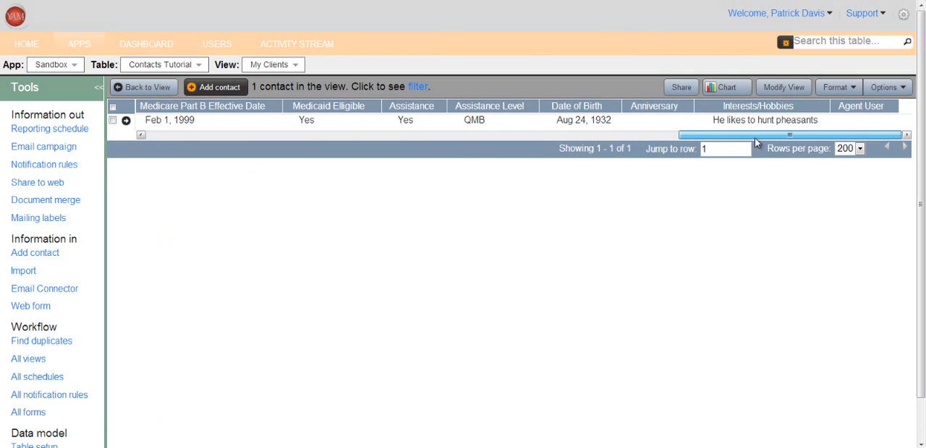
drag(754, 138, 176, 143)
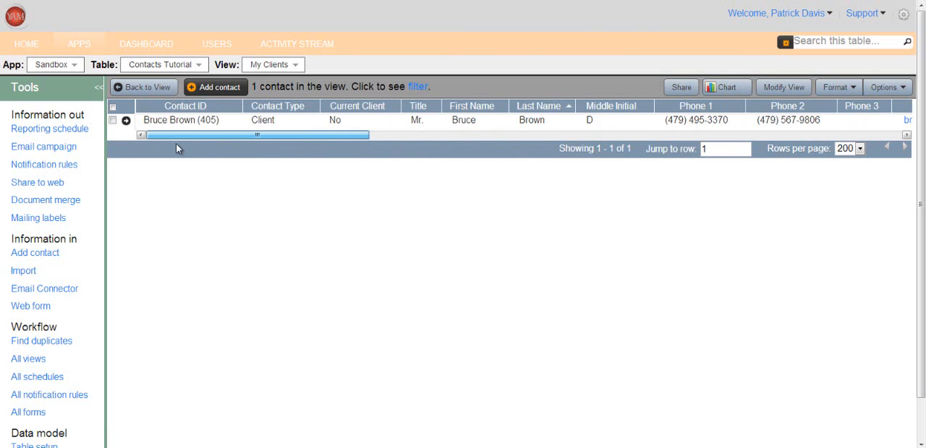
click(126, 120)
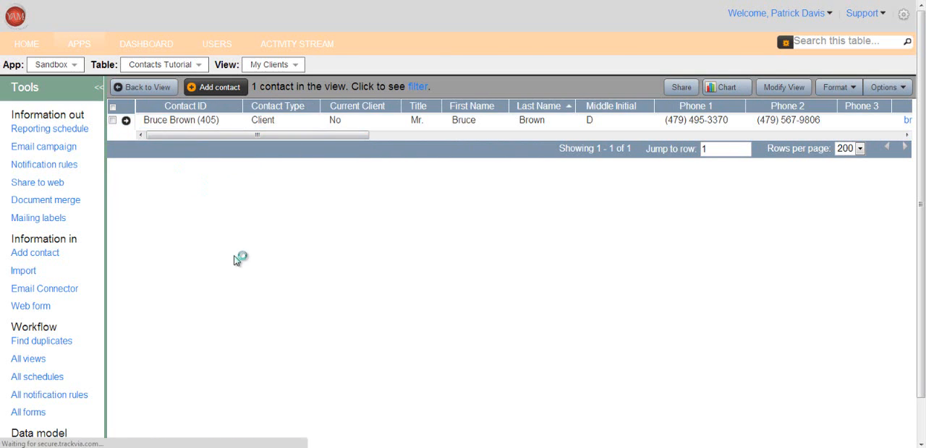
scroll(233, 255, down, 3)
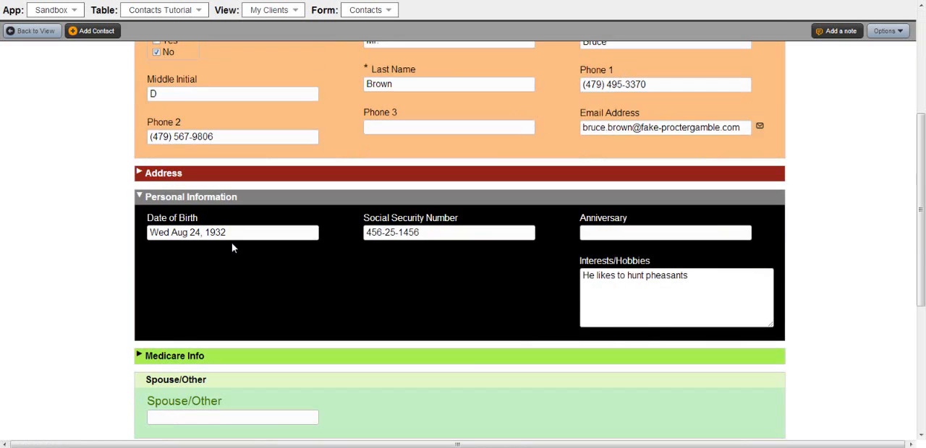